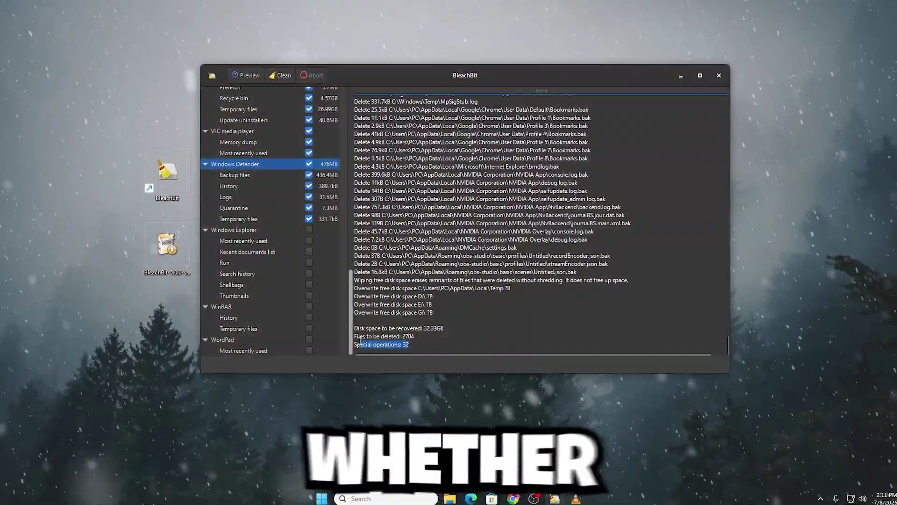
Enable the .DS_Store, Backup files and Temporary files Deep scan cleaners, accepting their warnings.
{"action": "left_click_drag", "start_coordinate": [360, 340], "coordinate": [434, 328]}
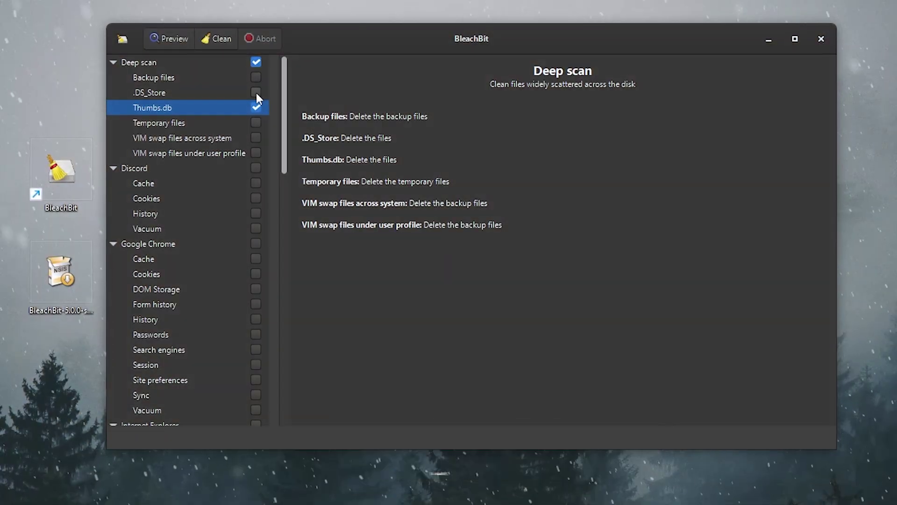
{"action": "left_click", "coordinate": [256, 93]}
{"action": "left_click", "coordinate": [429, 273]}
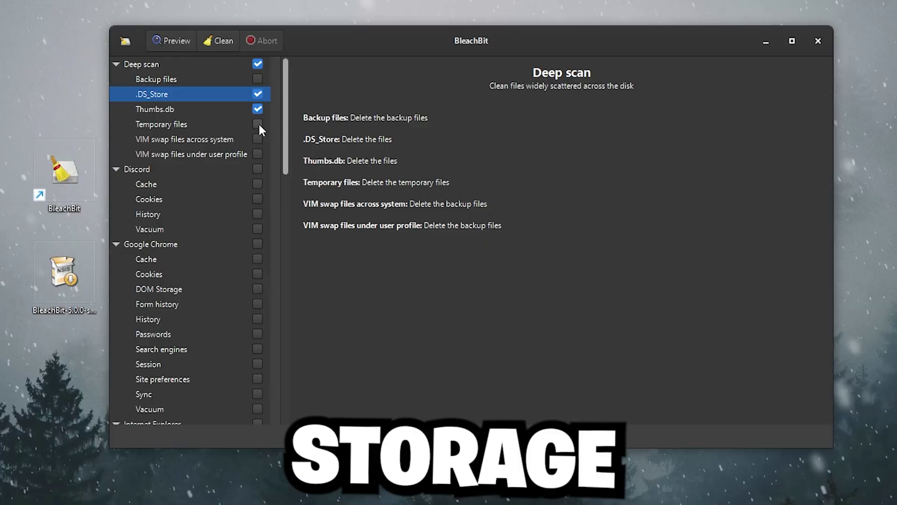
{"action": "left_click", "coordinate": [256, 79]}
{"action": "left_click", "coordinate": [429, 279]}
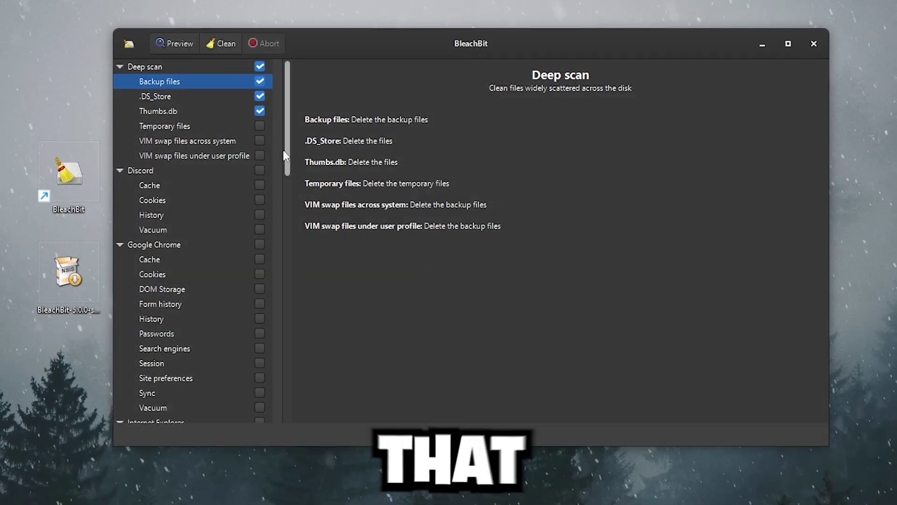
{"action": "left_click", "coordinate": [260, 126]}
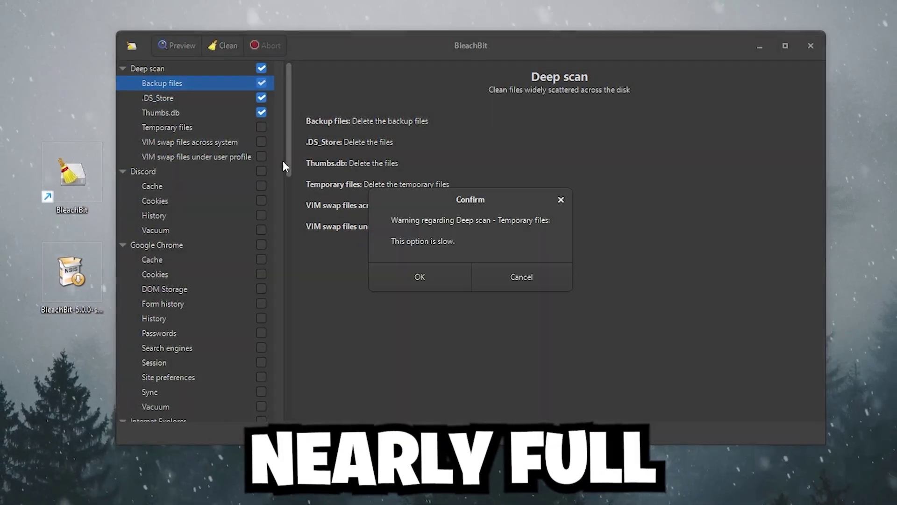
Enable both VIM swap file cleaners, system-wide and under the user profile.
{"action": "left_click", "coordinate": [419, 277]}
{"action": "left_click", "coordinate": [261, 142]}
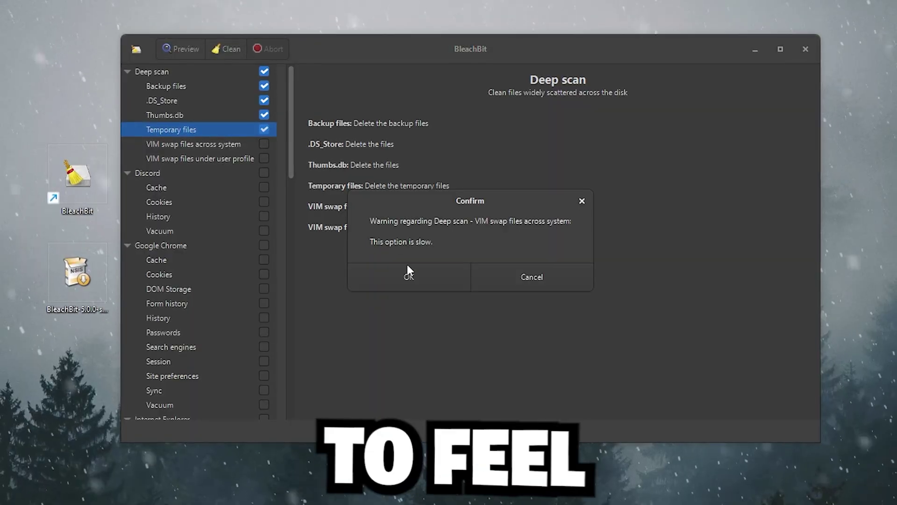
{"action": "left_click", "coordinate": [408, 276]}
{"action": "left_click", "coordinate": [265, 159]}
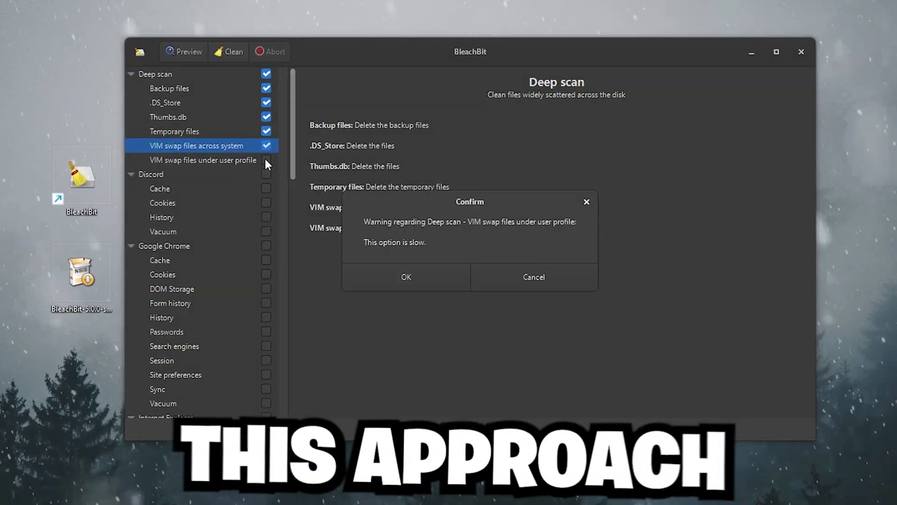
{"action": "left_click", "coordinate": [392, 276]}
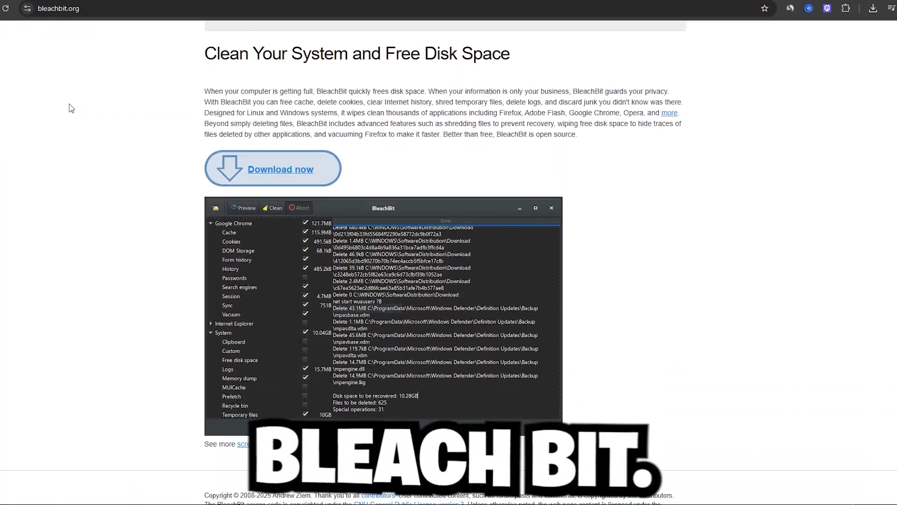
Scroll the bleachbit.org home page down to the 'Clean Your System and Free Disk Space' section.
{"action": "scroll", "coordinate": [71, 104], "scroll_direction": "down", "scroll_amount": 1}
{"action": "scroll", "coordinate": [60, 104], "scroll_direction": "down", "scroll_amount": 1}
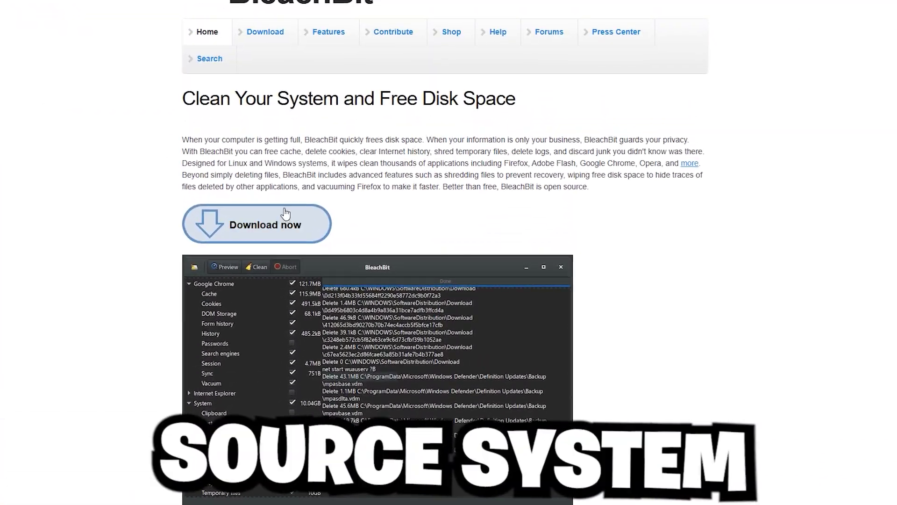
{"action": "scroll", "coordinate": [208, 221], "scroll_direction": "down", "scroll_amount": 3}
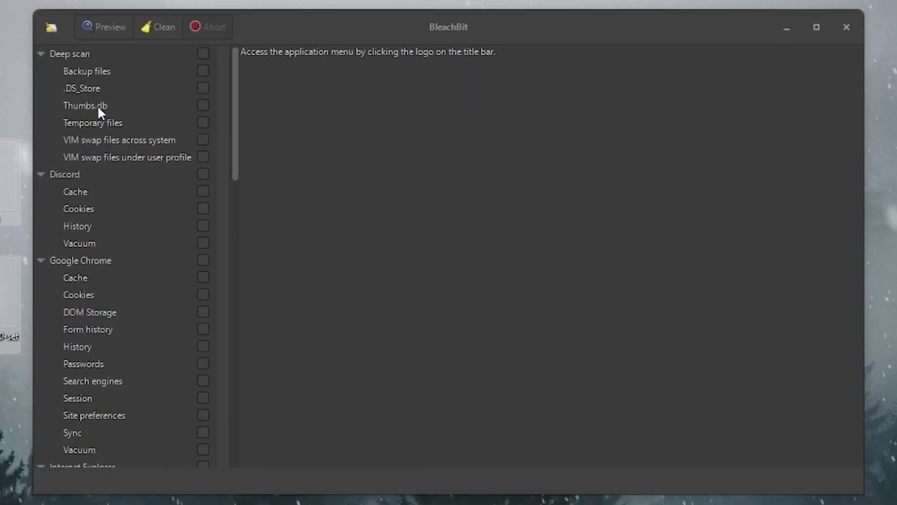
Check Thumbs.db, .DS_Store, Backup files, Temporary files and both VIM swap Deep scan items, confirming each warning.
{"action": "left_click", "coordinate": [202, 108]}
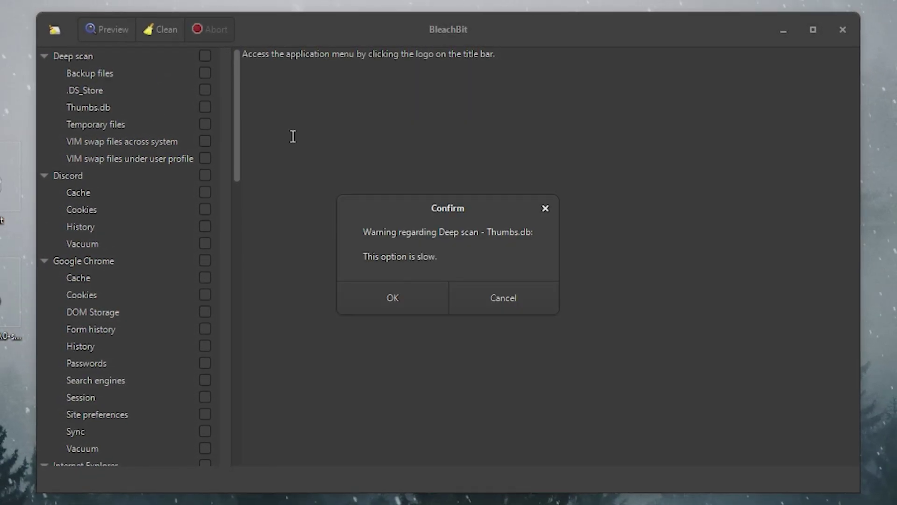
{"action": "left_click", "coordinate": [406, 299]}
{"action": "left_click", "coordinate": [207, 91]}
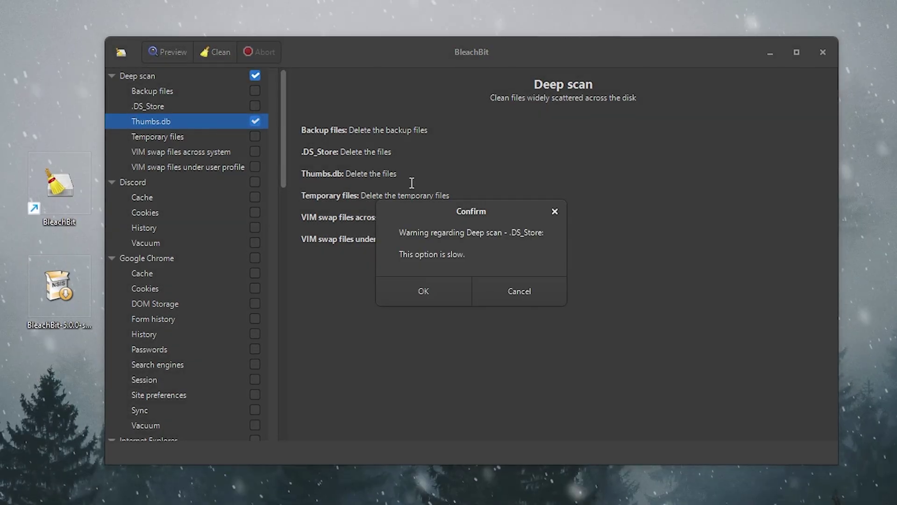
{"action": "left_click", "coordinate": [426, 287]}
{"action": "left_click", "coordinate": [248, 89]}
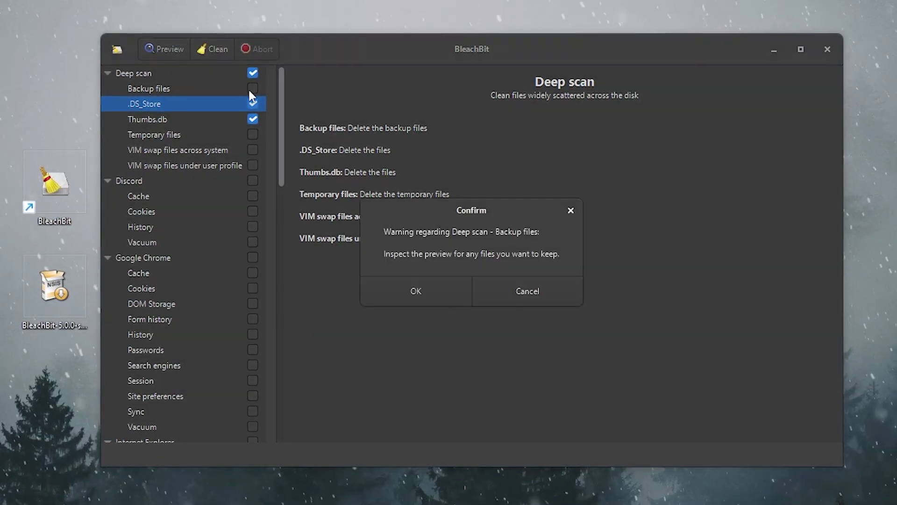
{"action": "left_click", "coordinate": [428, 289]}
{"action": "left_click", "coordinate": [253, 132]}
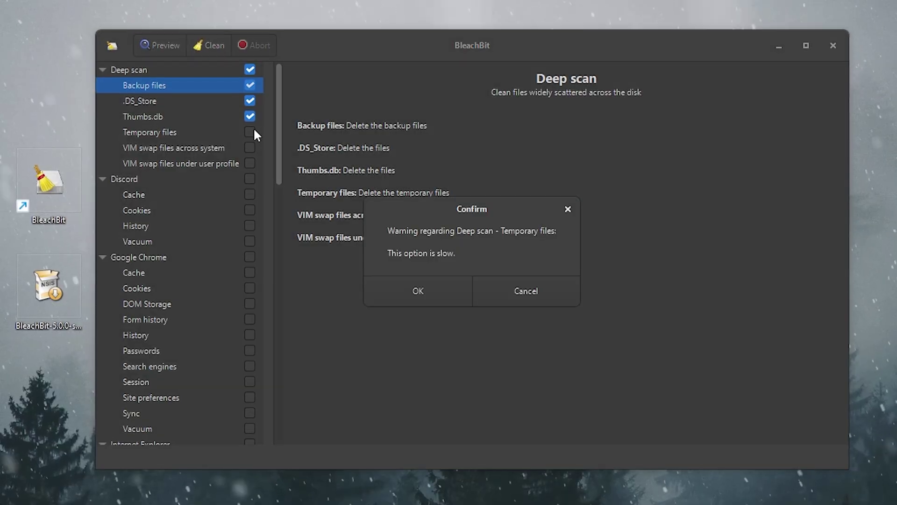
{"action": "left_click", "coordinate": [429, 299]}
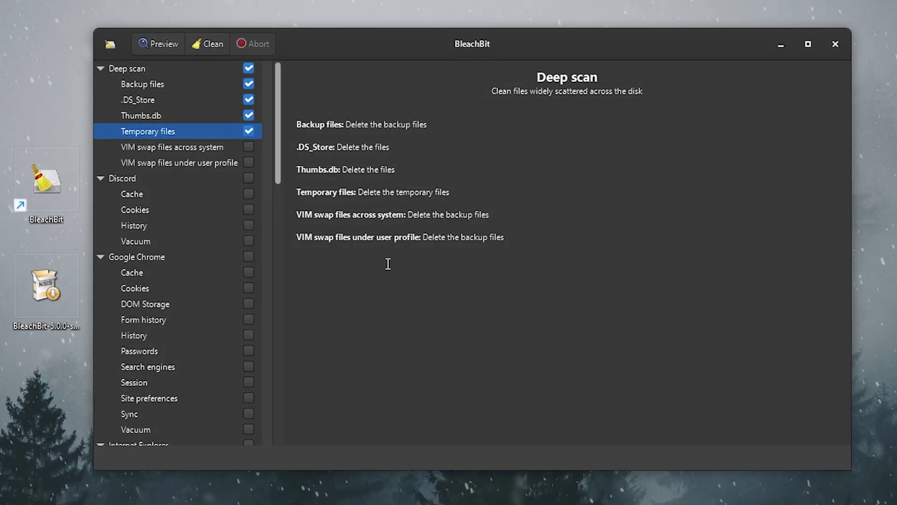
{"action": "left_click", "coordinate": [248, 145]}
{"action": "left_click", "coordinate": [404, 291]}
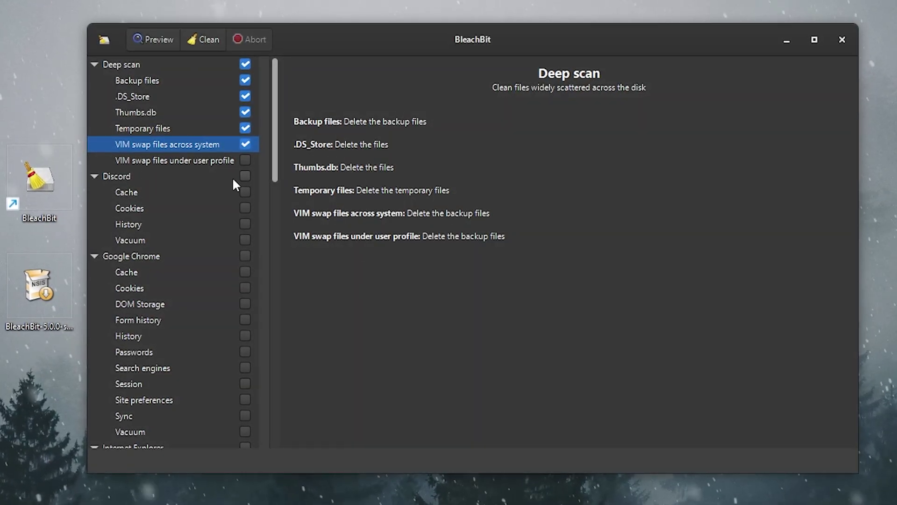
{"action": "left_click", "coordinate": [244, 159]}
{"action": "left_click", "coordinate": [387, 292]}
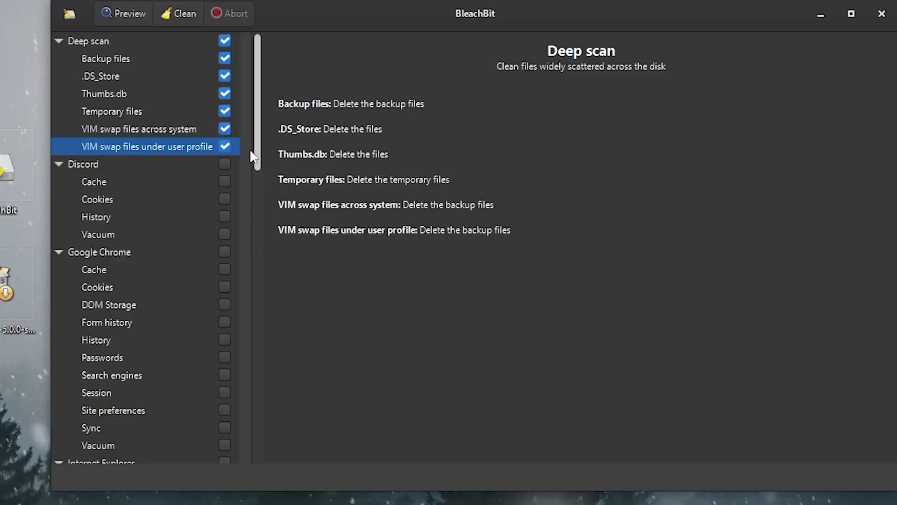
Enable all Internet Explorer cleaning options.
{"action": "scroll", "coordinate": [105, 271], "scroll_direction": "down", "scroll_amount": 2}
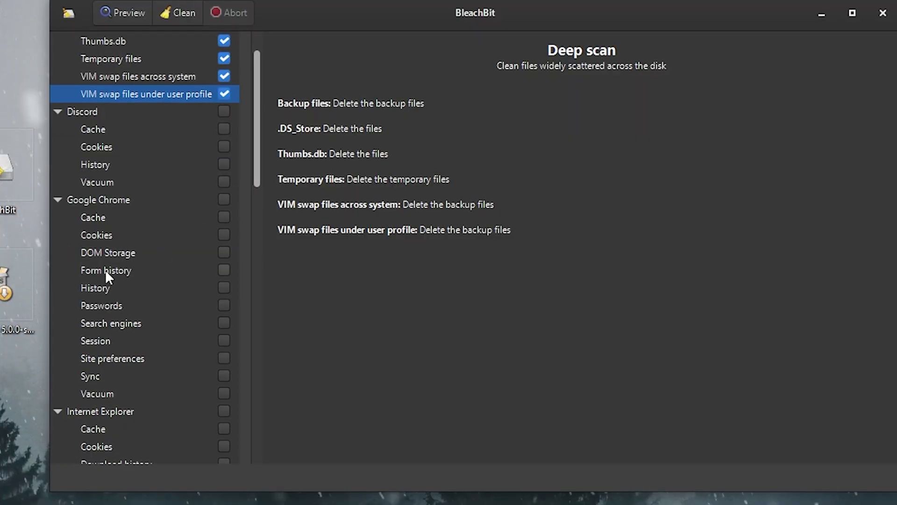
{"action": "scroll", "coordinate": [89, 224], "scroll_direction": "down", "scroll_amount": 3}
{"action": "scroll", "coordinate": [122, 201], "scroll_direction": "down", "scroll_amount": 3}
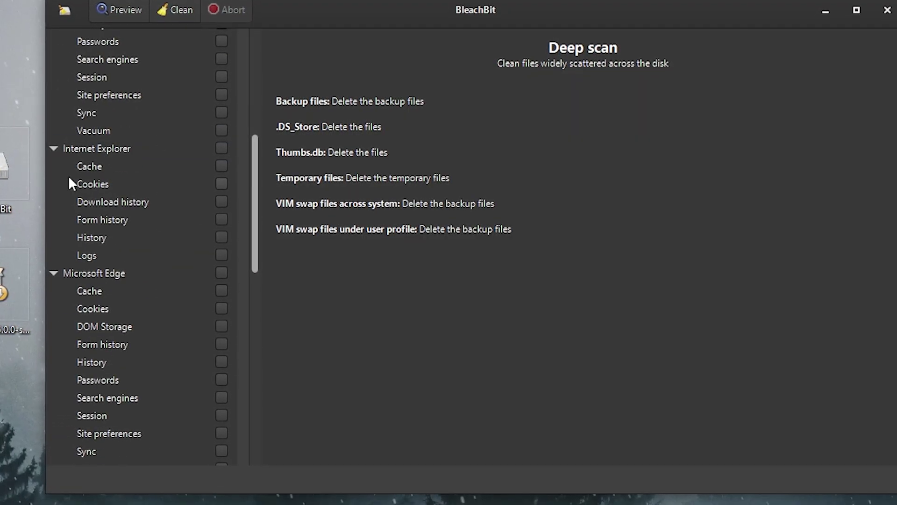
{"action": "scroll", "coordinate": [108, 220], "scroll_direction": "down", "scroll_amount": 2}
{"action": "scroll", "coordinate": [124, 262], "scroll_direction": "down", "scroll_amount": 2}
{"action": "scroll", "coordinate": [96, 255], "scroll_direction": "up", "scroll_amount": 4}
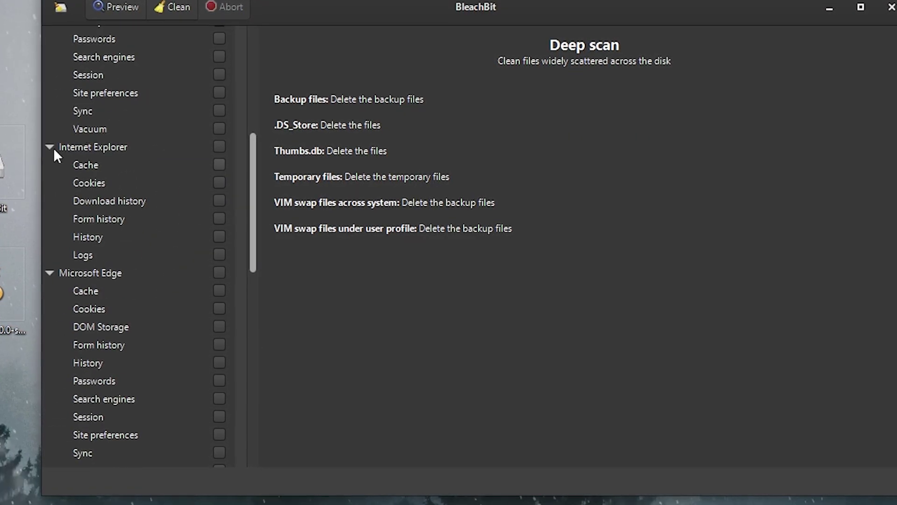
{"action": "scroll", "coordinate": [94, 173], "scroll_direction": "up", "scroll_amount": 2}
{"action": "scroll", "coordinate": [107, 181], "scroll_direction": "up", "scroll_amount": 1}
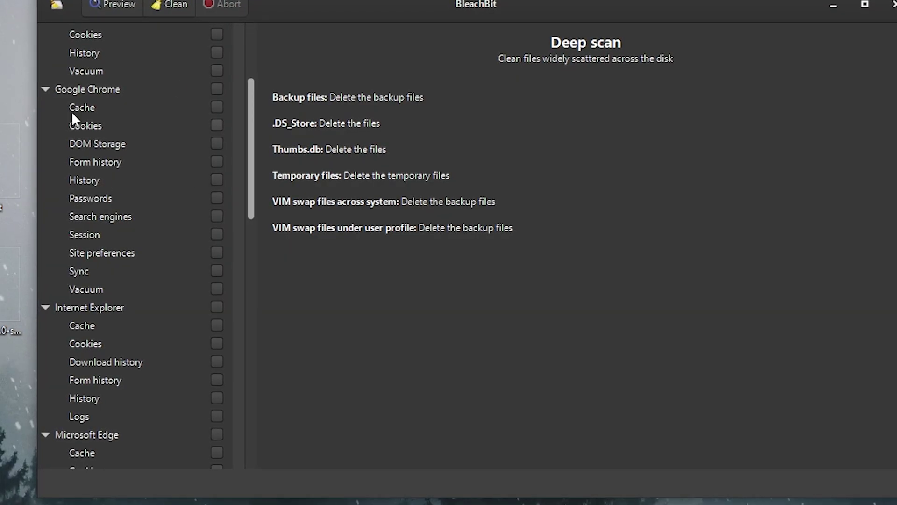
{"action": "scroll", "coordinate": [164, 327], "scroll_direction": "down", "scroll_amount": 1}
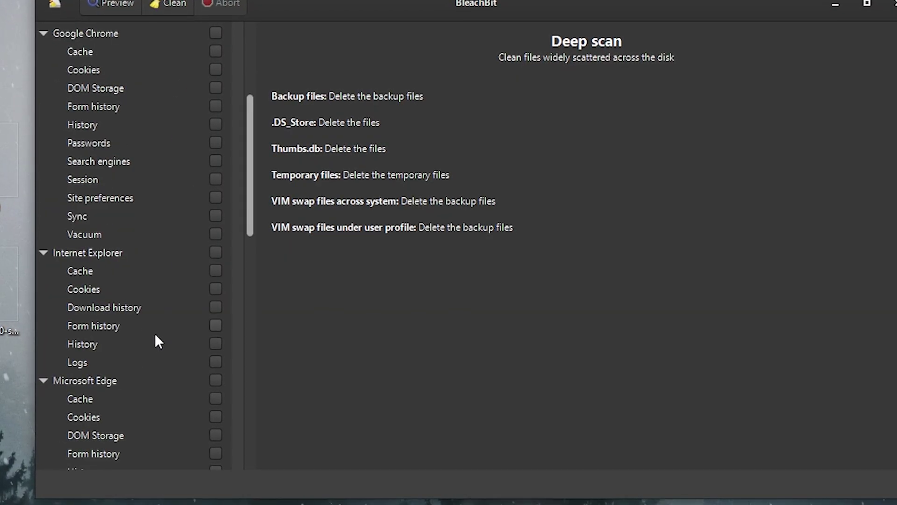
{"action": "left_click", "coordinate": [215, 251]}
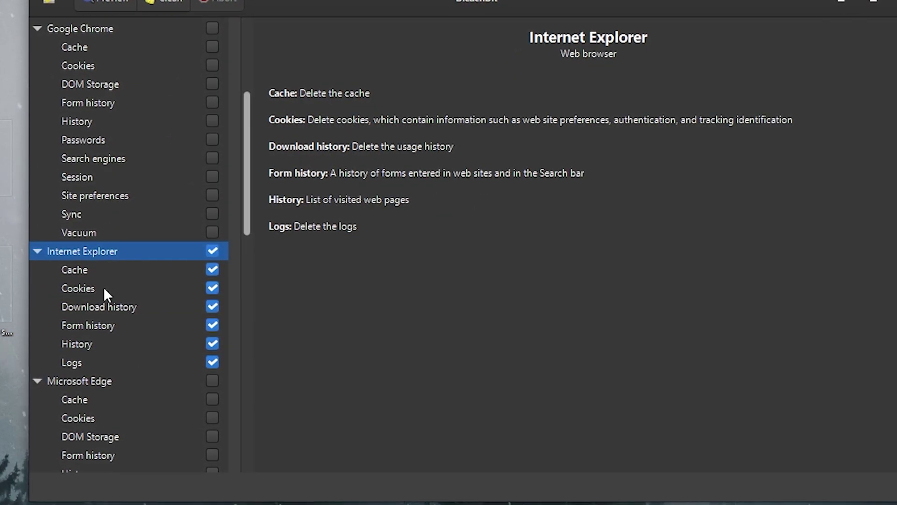
Enable all Microsoft Edge cleaning options, accepting the confirmation warning.
{"action": "left_click", "coordinate": [212, 381]}
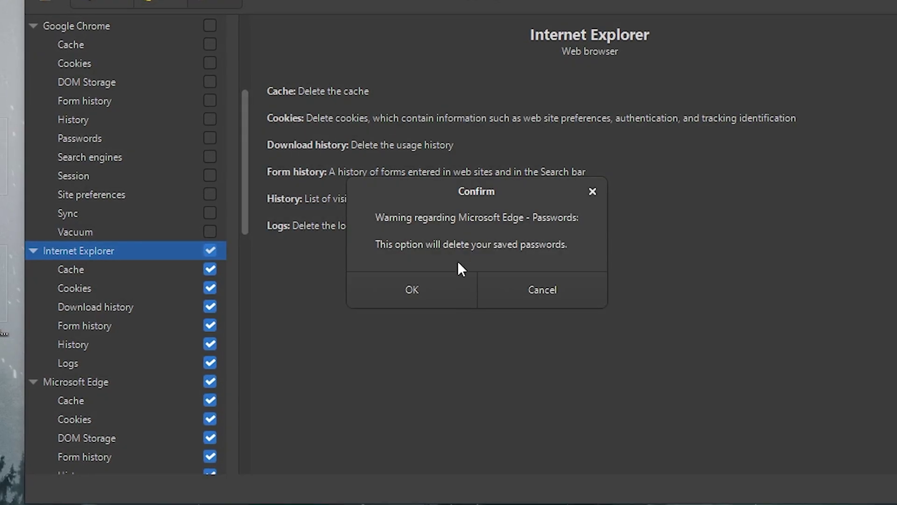
{"action": "left_click", "coordinate": [410, 290]}
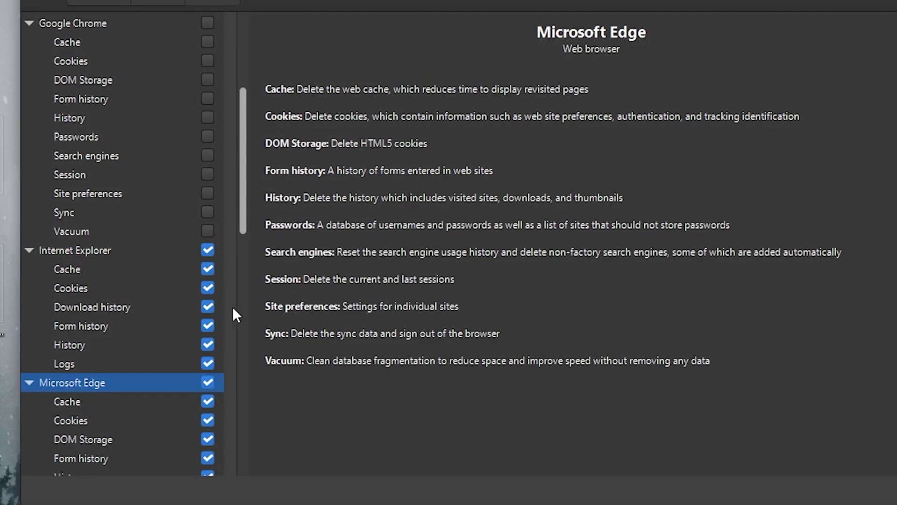
{"action": "scroll", "coordinate": [133, 312], "scroll_direction": "down", "scroll_amount": 3}
{"action": "scroll", "coordinate": [133, 312], "scroll_direction": "down", "scroll_amount": 1}
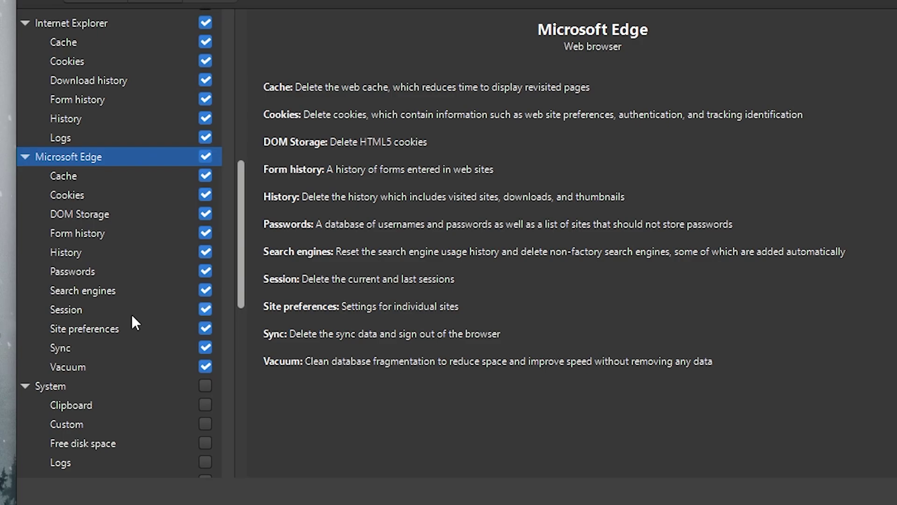
{"action": "scroll", "coordinate": [93, 316], "scroll_direction": "up", "scroll_amount": 1}
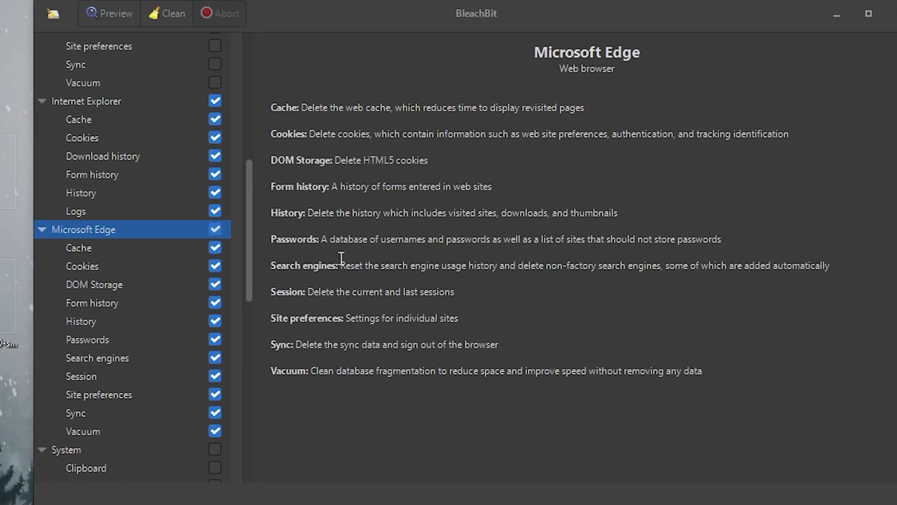
{"action": "scroll", "coordinate": [199, 282], "scroll_direction": "down", "scroll_amount": 2}
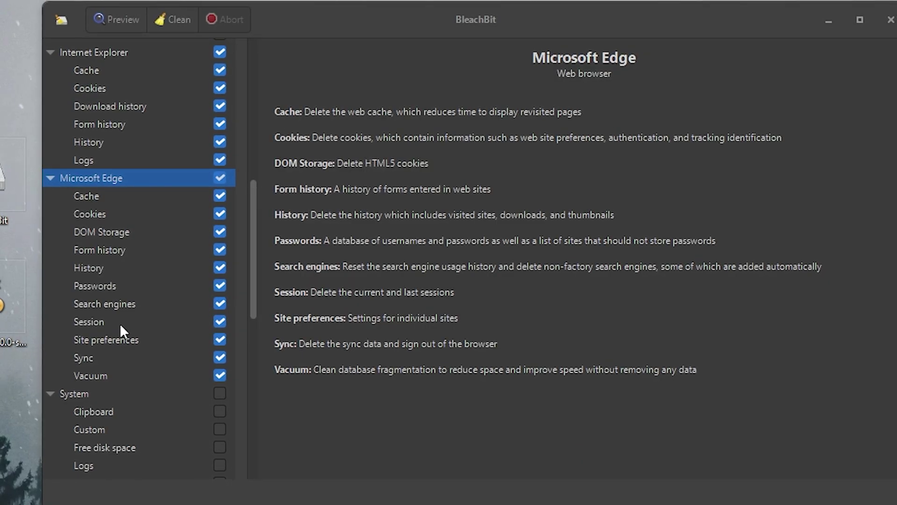
{"action": "scroll", "coordinate": [140, 310], "scroll_direction": "up", "scroll_amount": 3}
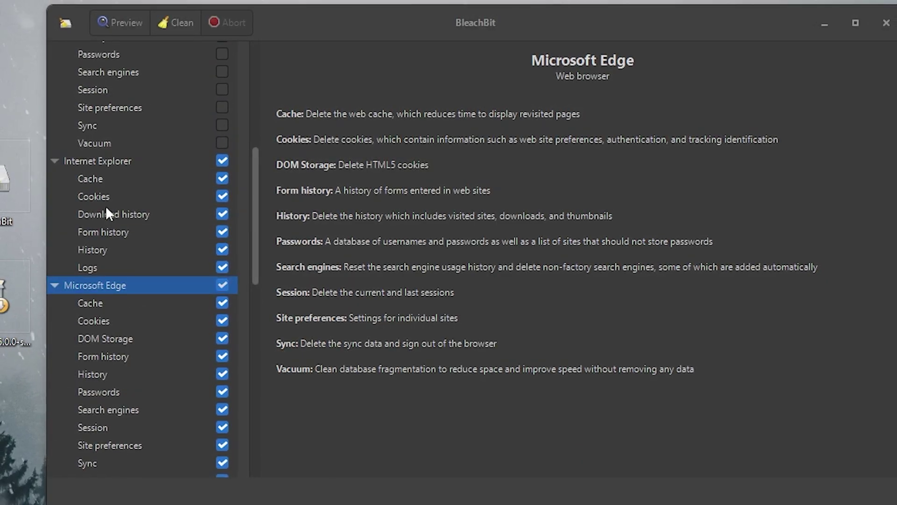
{"action": "scroll", "coordinate": [133, 300], "scroll_direction": "down", "scroll_amount": 2}
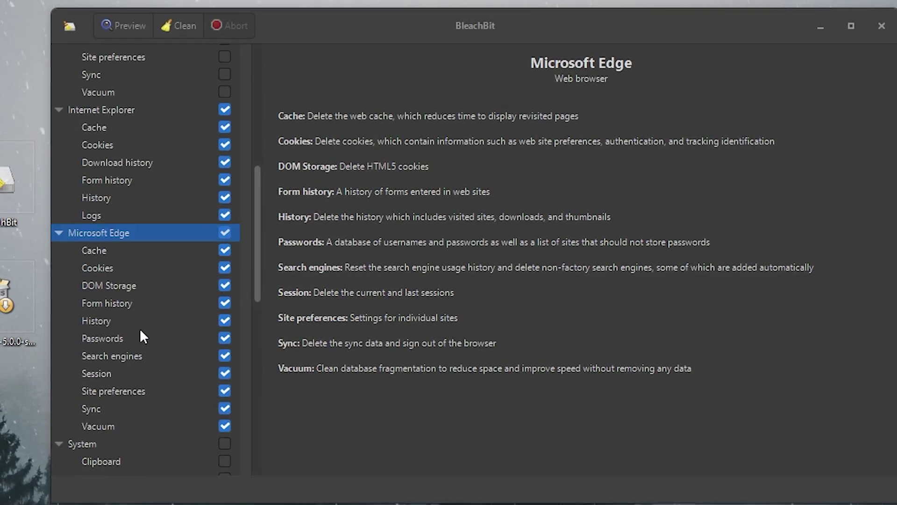
{"action": "scroll", "coordinate": [114, 332], "scroll_direction": "down", "scroll_amount": 2}
{"action": "scroll", "coordinate": [115, 322], "scroll_direction": "down", "scroll_amount": 2}
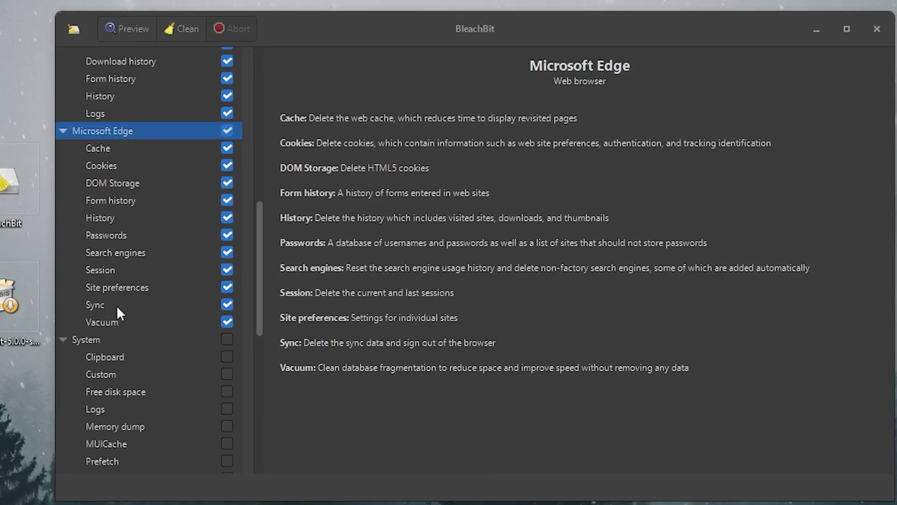
{"action": "scroll", "coordinate": [118, 302], "scroll_direction": "down", "scroll_amount": 4}
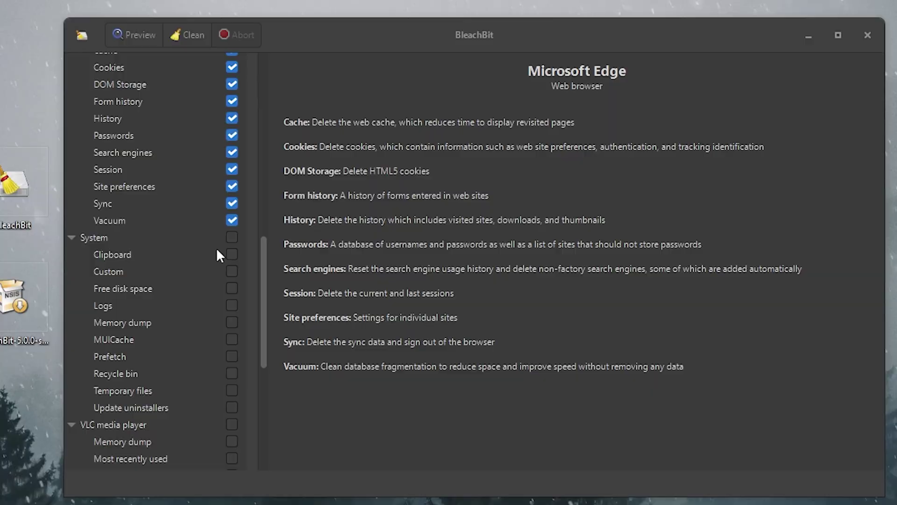
Enable Clipboard, Custom and Free disk space System cleaners, accepting the slow-wipe warning.
{"action": "left_click", "coordinate": [233, 254]}
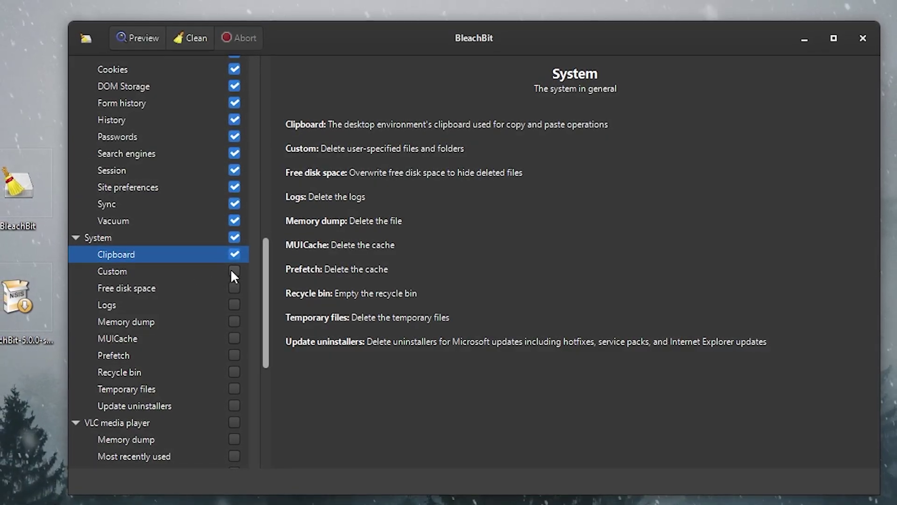
{"action": "left_click", "coordinate": [233, 271]}
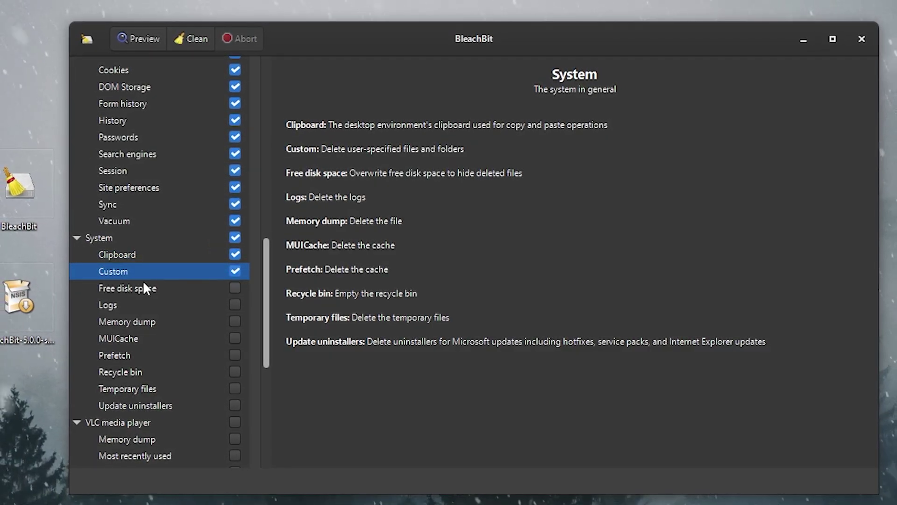
{"action": "left_click", "coordinate": [236, 287]}
{"action": "left_click", "coordinate": [408, 305]}
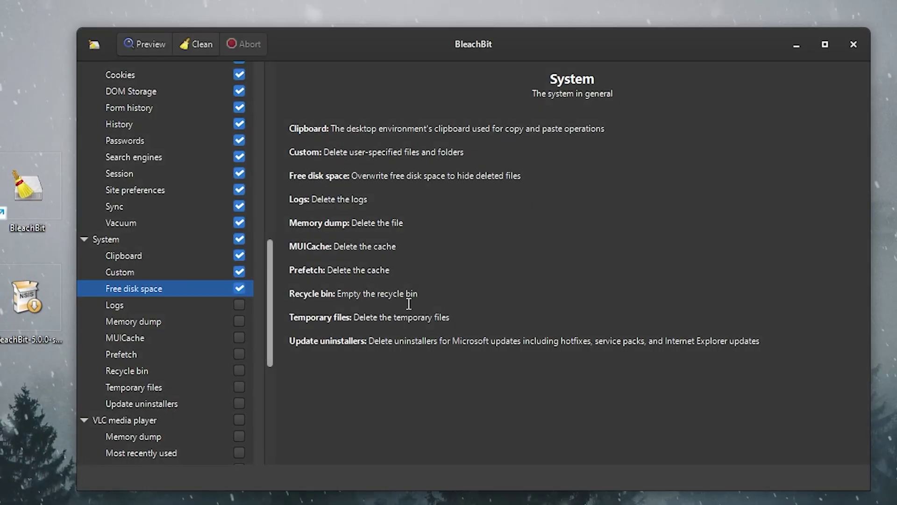
Enable System logs, memory dumps, MUICache, Prefetch, Recycle bin, temporary files and update uninstallers.
{"action": "left_click", "coordinate": [240, 305]}
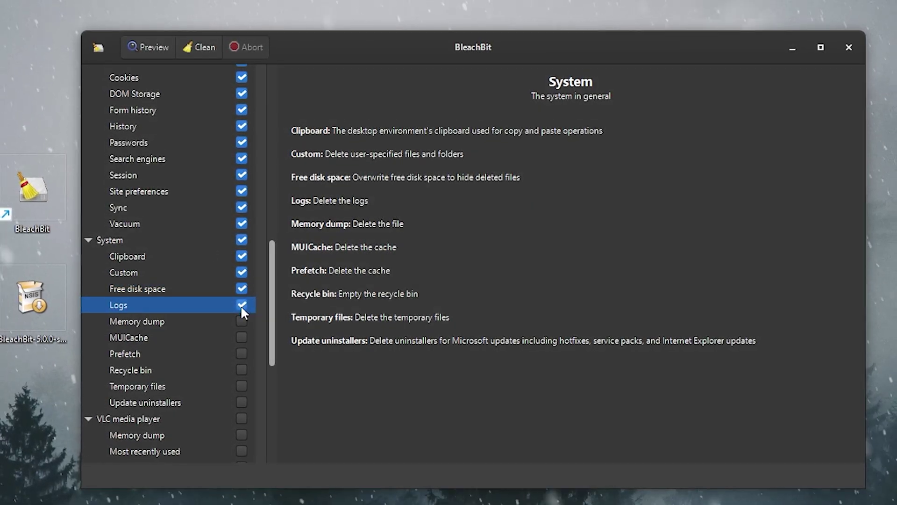
{"action": "left_click", "coordinate": [240, 321]}
{"action": "left_click", "coordinate": [241, 336]}
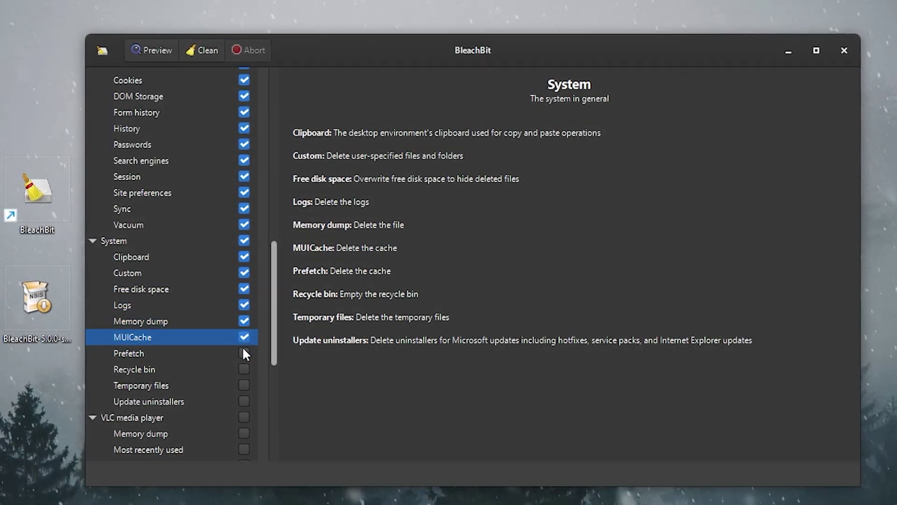
{"action": "left_click", "coordinate": [243, 353]}
{"action": "left_click", "coordinate": [245, 368]}
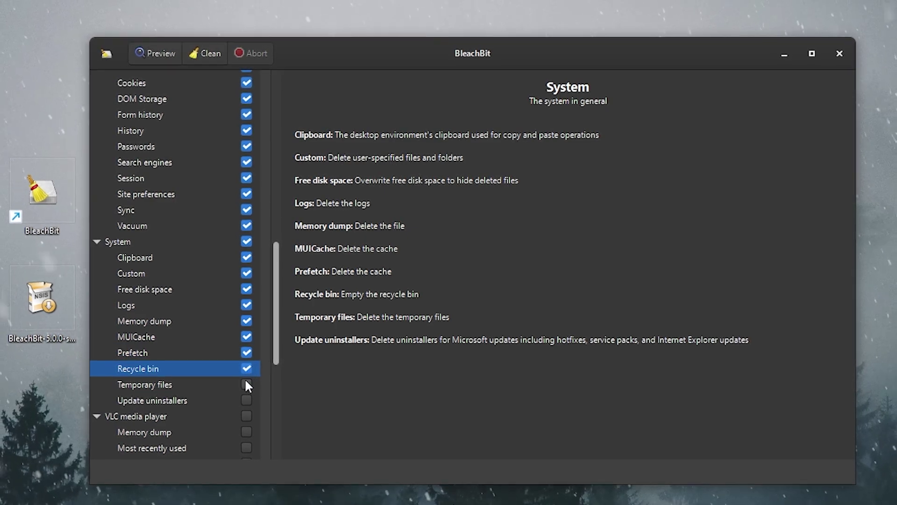
{"action": "left_click", "coordinate": [246, 384]}
{"action": "left_click", "coordinate": [246, 400]}
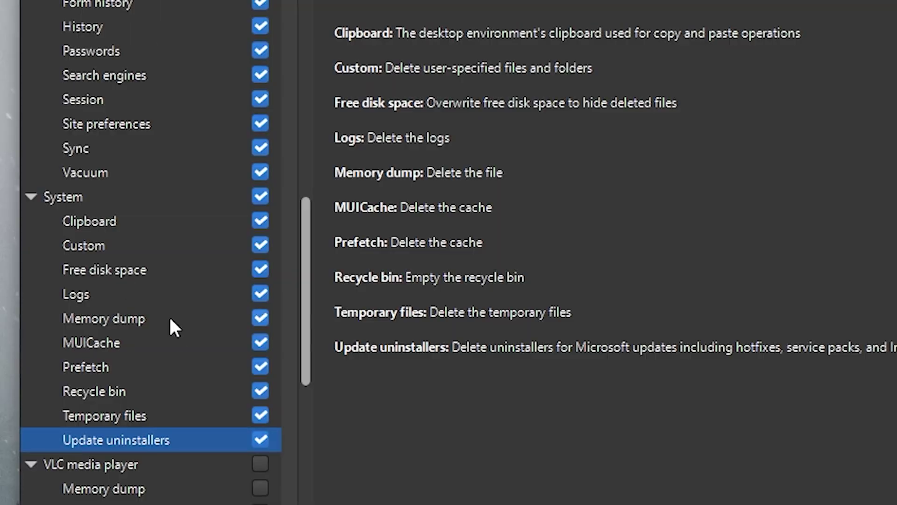
{"action": "scroll", "coordinate": [117, 262], "scroll_direction": "down", "scroll_amount": 1}
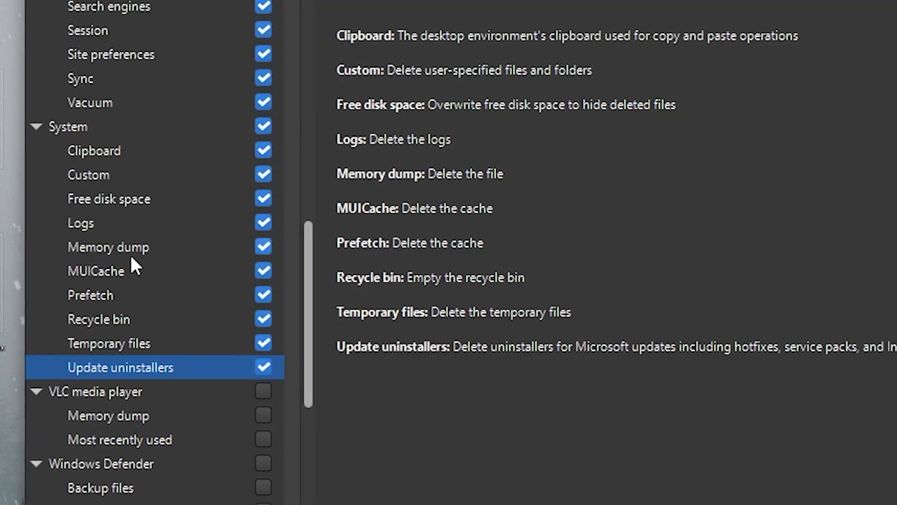
{"action": "scroll", "coordinate": [121, 281], "scroll_direction": "down", "scroll_amount": 1}
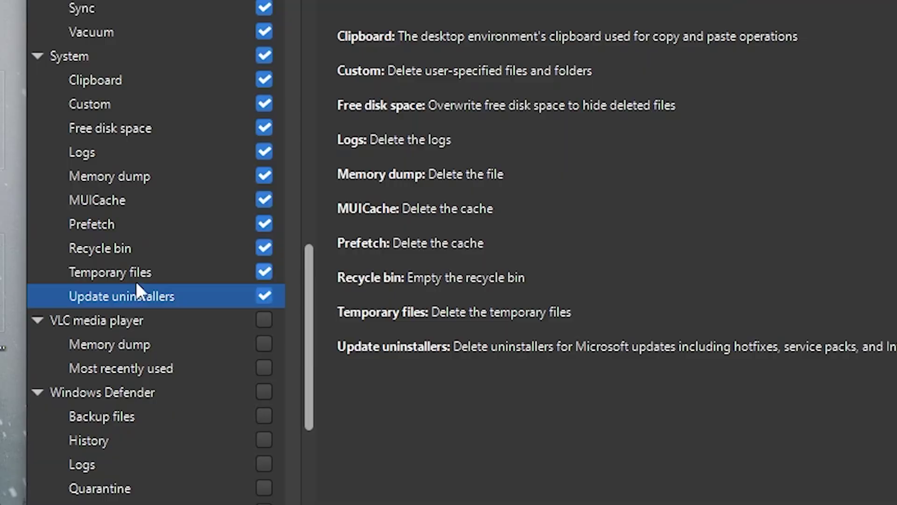
Enable all VLC media player and Windows Defender cleaning options.
{"action": "left_click", "coordinate": [265, 320]}
{"action": "scroll", "coordinate": [159, 312], "scroll_direction": "down", "scroll_amount": 1}
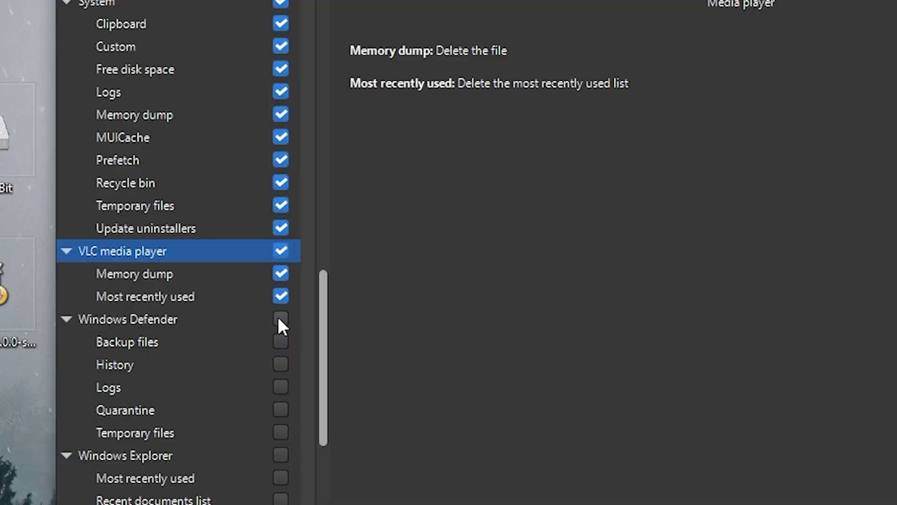
{"action": "left_click", "coordinate": [180, 319]}
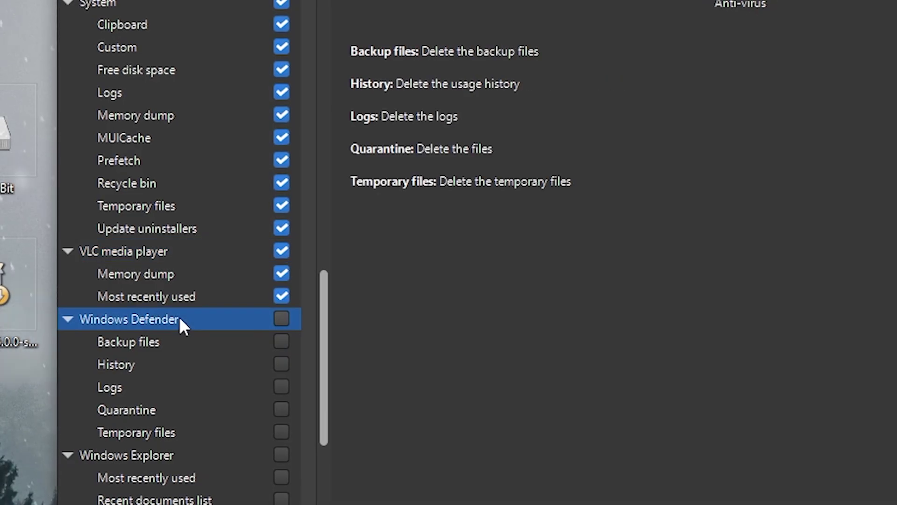
{"action": "left_click", "coordinate": [284, 319]}
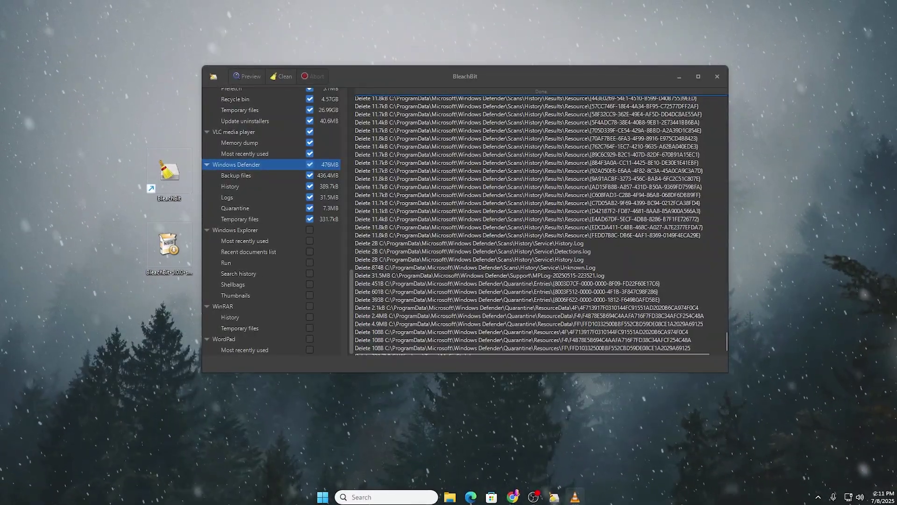
Select the preview summary (32.33GB, 2704 files), then show the System cleaner descriptions.
{"action": "scroll", "coordinate": [488, 209], "scroll_direction": "up", "scroll_amount": 5}
{"action": "scroll", "coordinate": [488, 209], "scroll_direction": "down", "scroll_amount": 3}
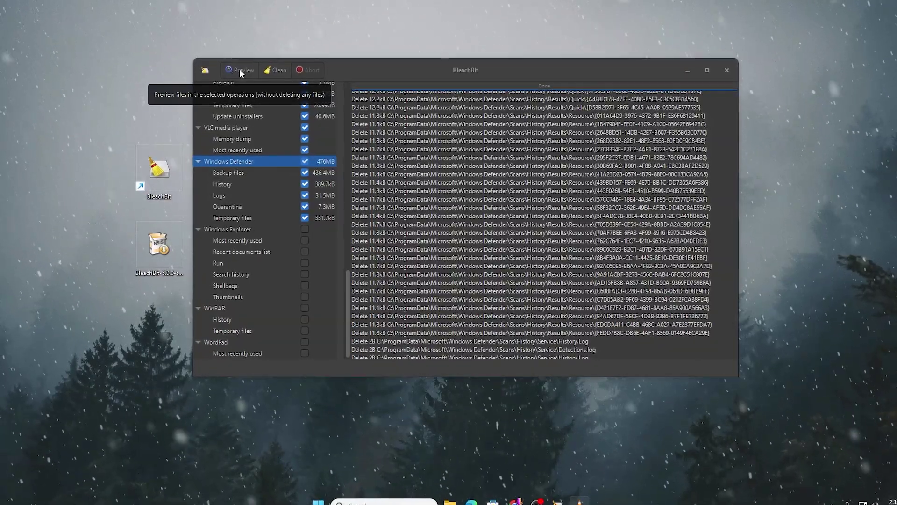
{"action": "scroll", "coordinate": [482, 172], "scroll_direction": "down", "scroll_amount": 5}
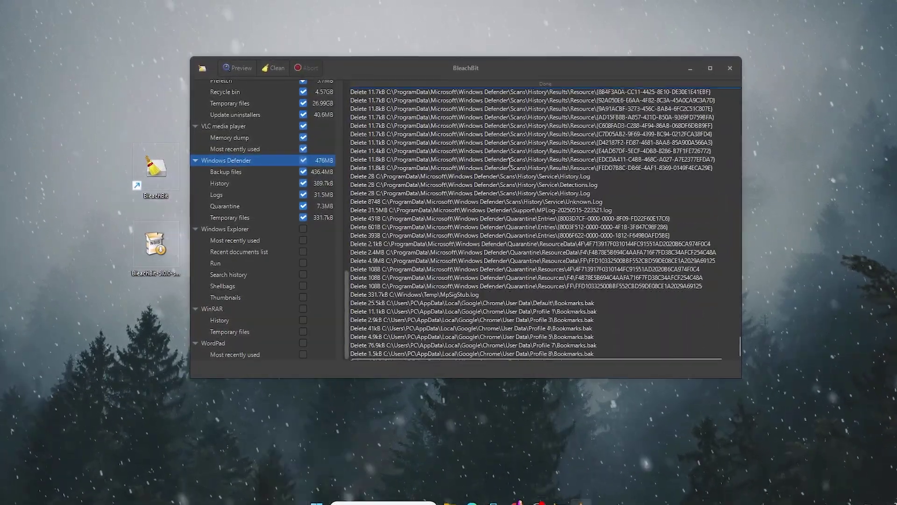
{"action": "scroll", "coordinate": [481, 172], "scroll_direction": "down", "scroll_amount": 5}
{"action": "scroll", "coordinate": [482, 172], "scroll_direction": "down", "scroll_amount": 5}
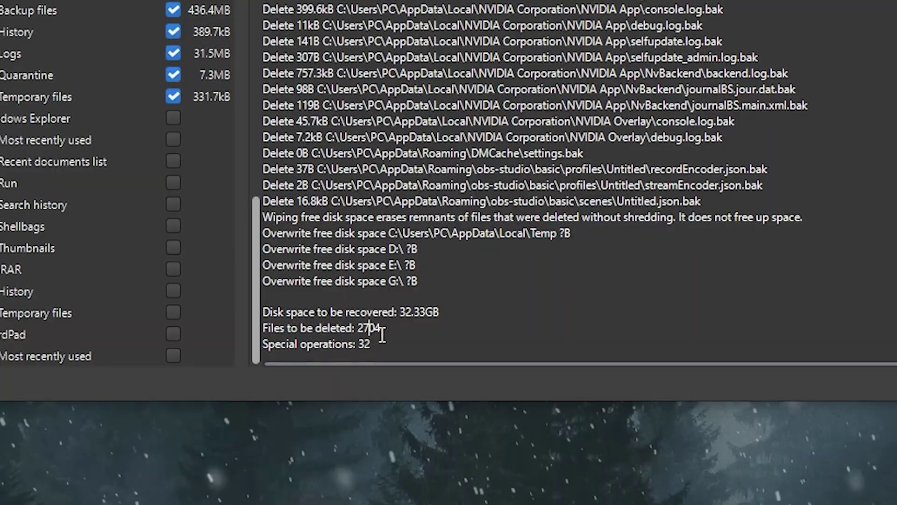
{"action": "mouse_move", "coordinate": [372, 344]}
{"action": "left_mouse_down"}
{"action": "mouse_move", "coordinate": [263, 344]}
{"action": "mouse_move", "coordinate": [442, 312]}
{"action": "left_mouse_up"}
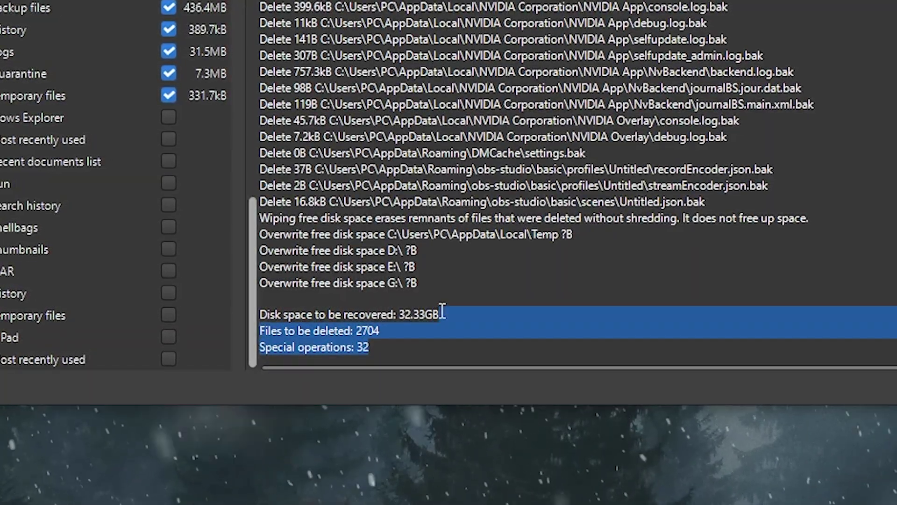
{"action": "left_click_drag", "start_coordinate": [309, 320], "coordinate": [283, 326]}
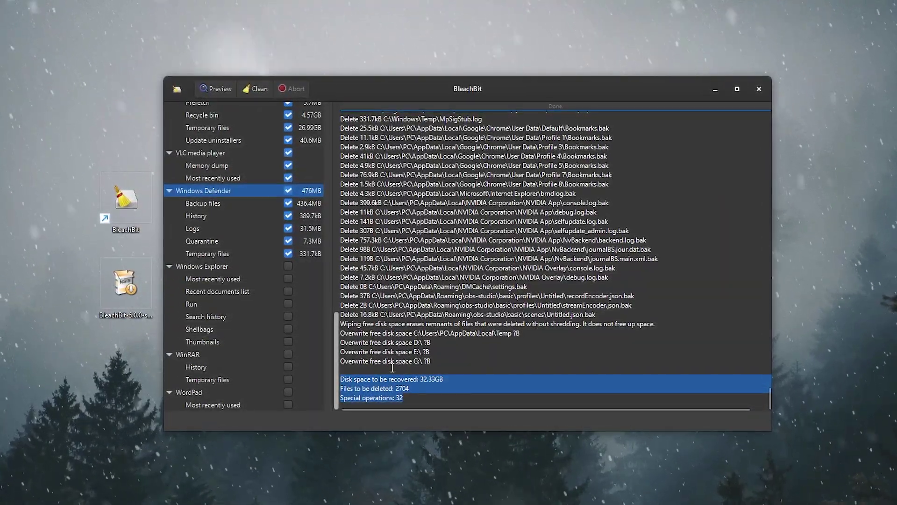
{"action": "scroll", "coordinate": [346, 346], "scroll_direction": "up", "scroll_amount": 4}
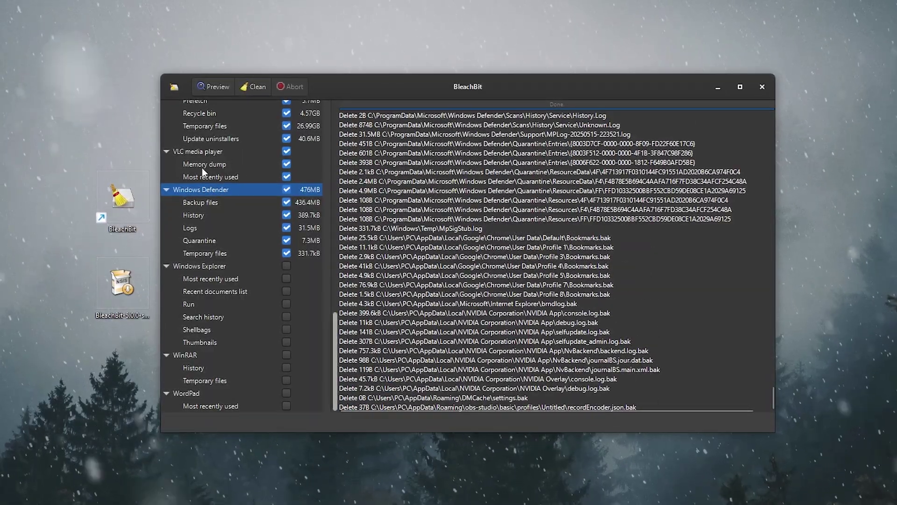
{"action": "left_click", "coordinate": [208, 124]}
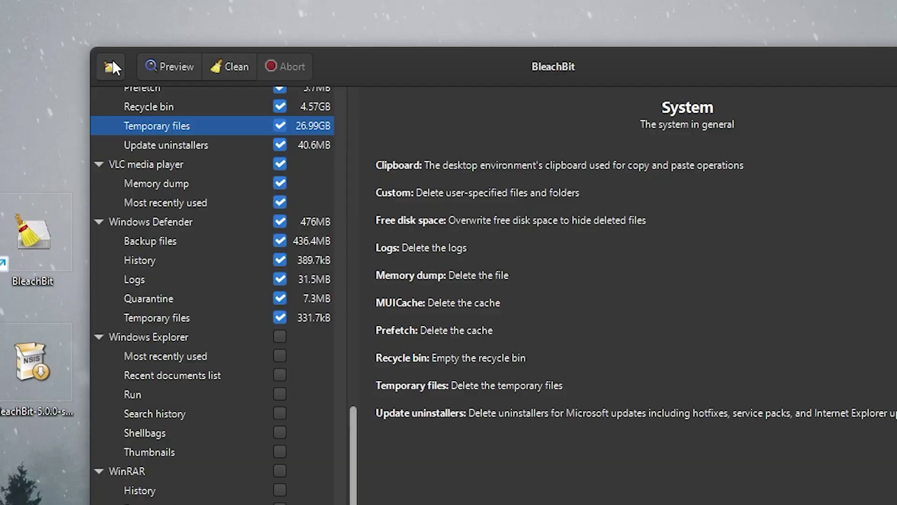
Back out of Shred Files and start Shred Folders from the main menu instead.
{"action": "left_click", "coordinate": [109, 65]}
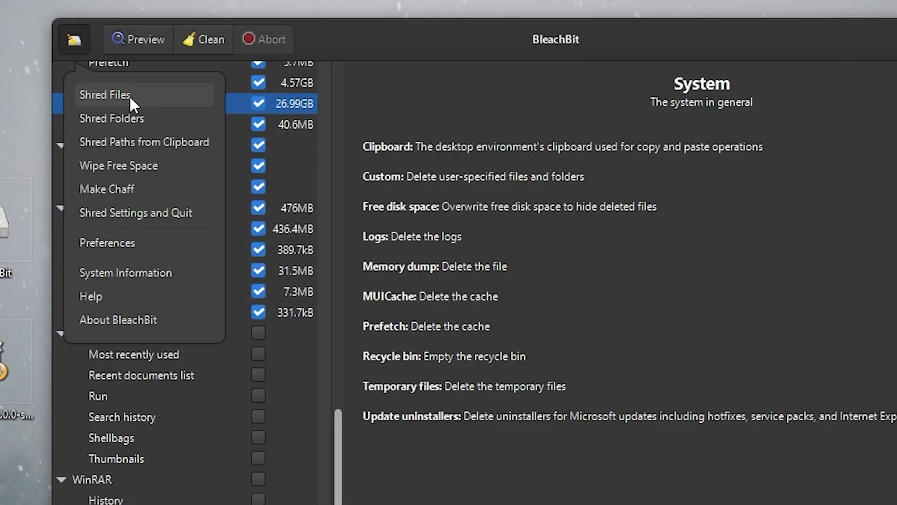
{"action": "left_click", "coordinate": [130, 95]}
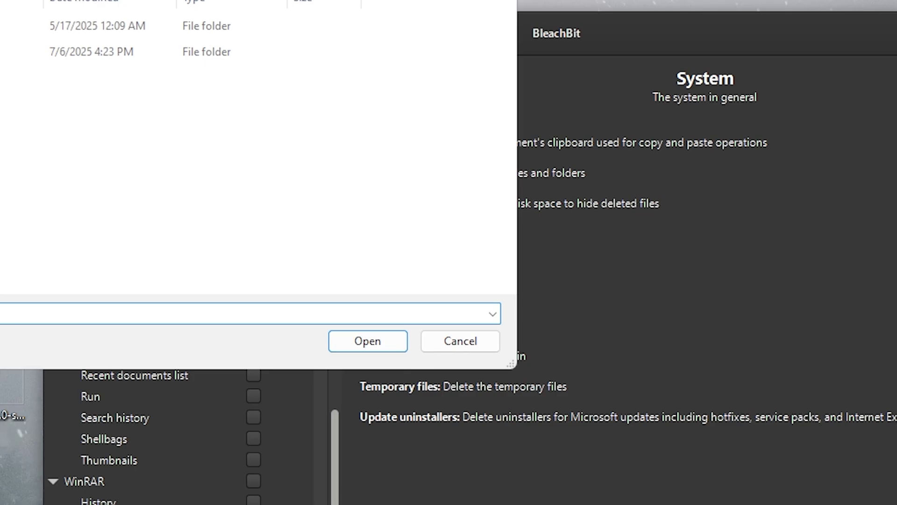
{"action": "key", "text": "Escape"}
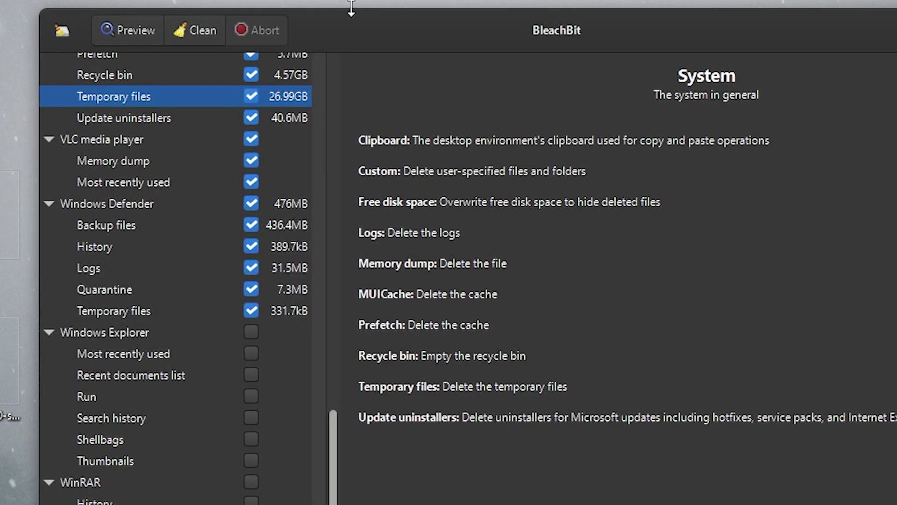
{"action": "left_click", "coordinate": [65, 38]}
{"action": "left_click", "coordinate": [105, 111]}
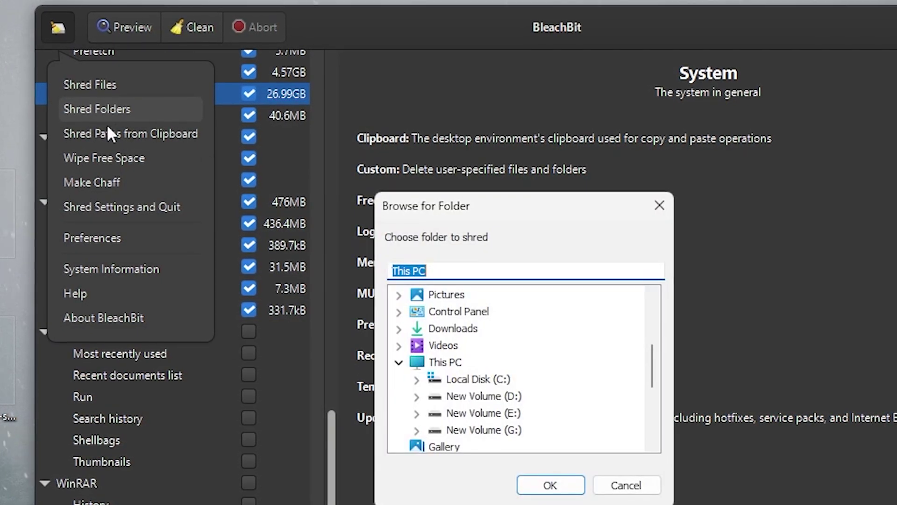
Cancel the folder picker, then view and close the System Information window.
{"action": "left_click", "coordinate": [626, 486]}
{"action": "left_click", "coordinate": [52, 24]}
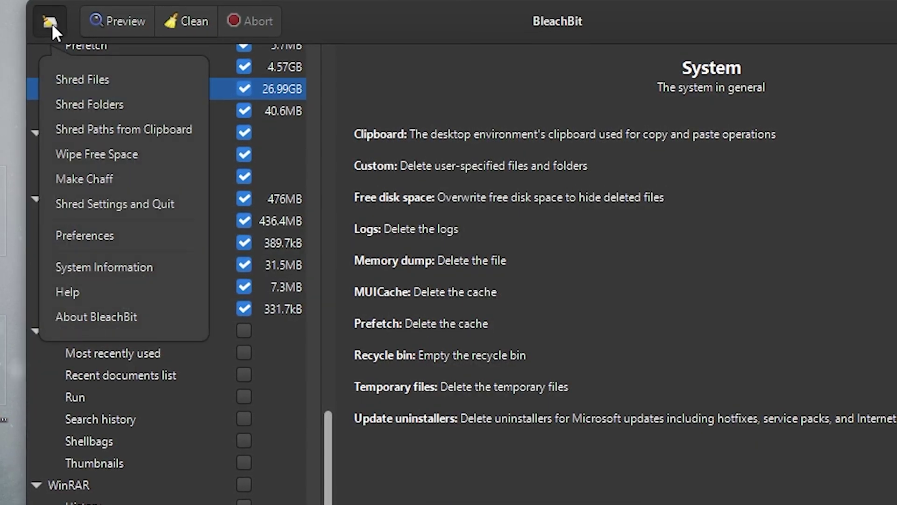
{"action": "left_click", "coordinate": [101, 263]}
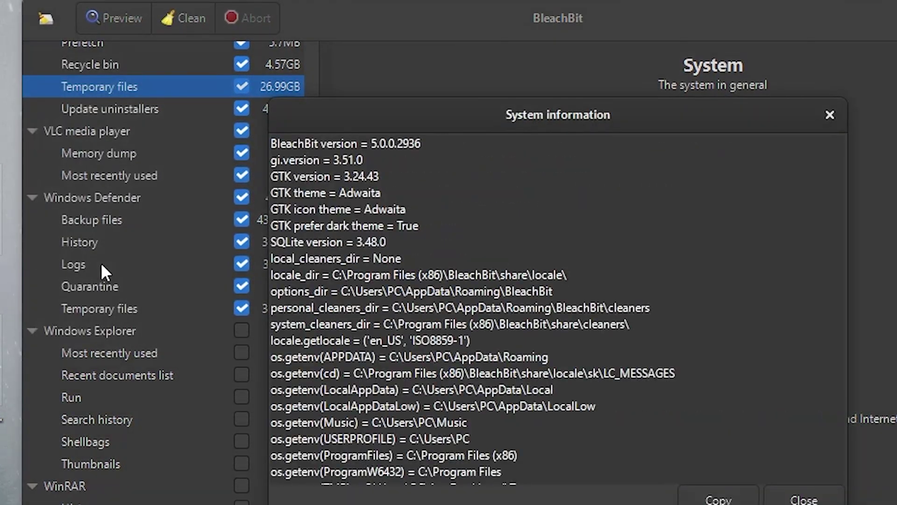
{"action": "scroll", "coordinate": [395, 281], "scroll_direction": "down", "scroll_amount": 3}
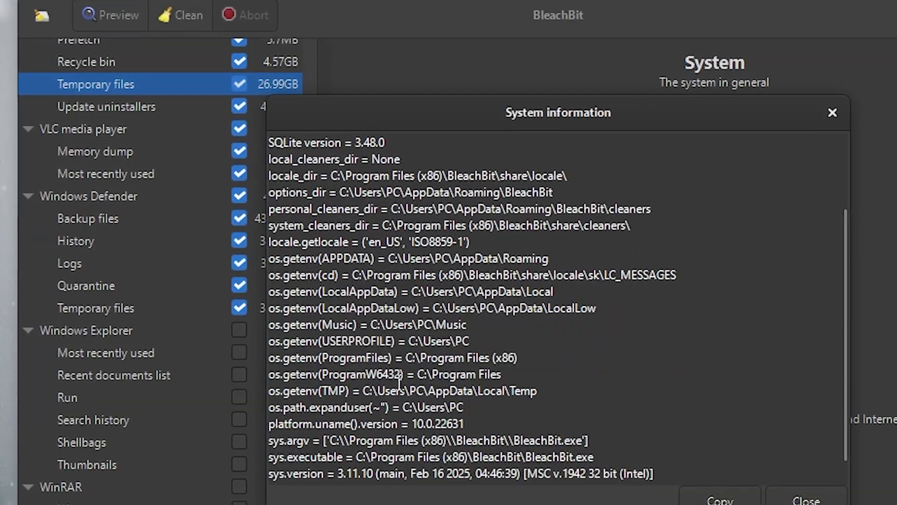
{"action": "scroll", "coordinate": [342, 190], "scroll_direction": "up", "scroll_amount": 3}
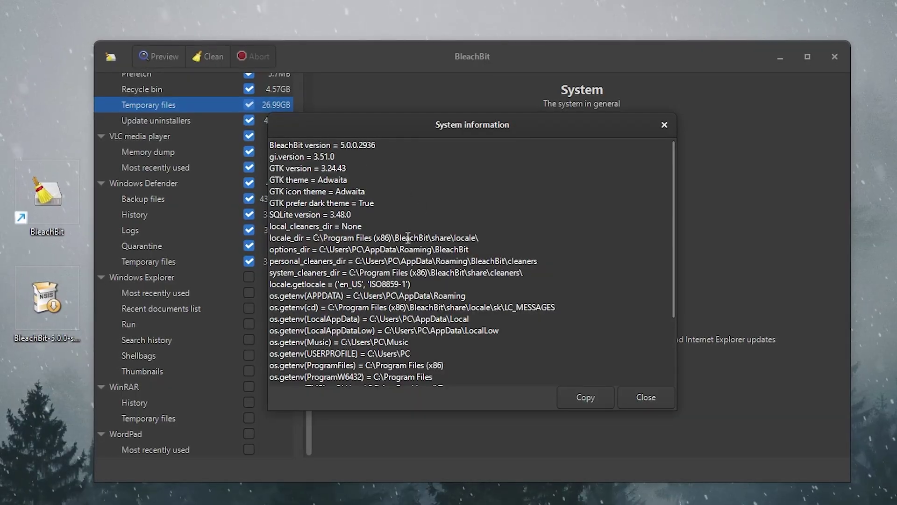
{"action": "left_click", "coordinate": [650, 401]}
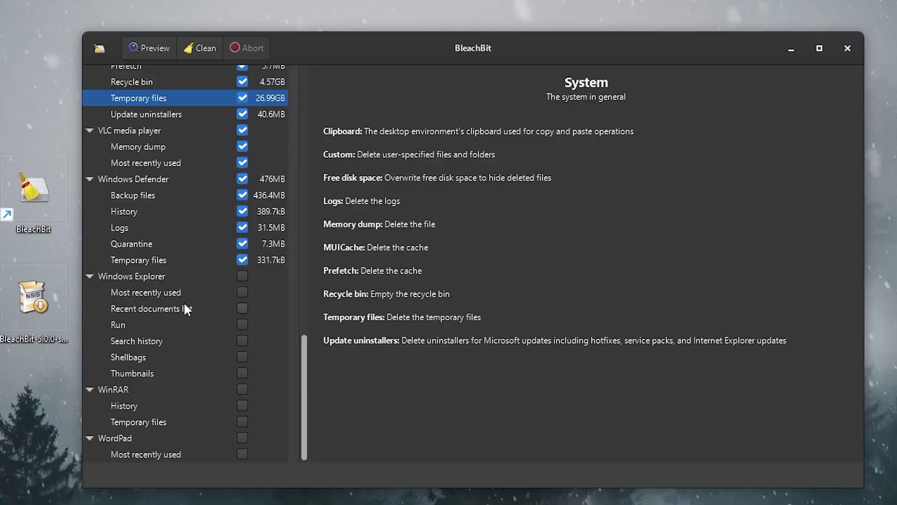
Scroll the cleaner list back up to review the checked options.
{"action": "scroll", "coordinate": [185, 308], "scroll_direction": "up", "scroll_amount": 2}
{"action": "scroll", "coordinate": [184, 308], "scroll_direction": "up", "scroll_amount": 2}
{"action": "scroll", "coordinate": [183, 308], "scroll_direction": "up", "scroll_amount": 4}
{"action": "scroll", "coordinate": [182, 310], "scroll_direction": "up", "scroll_amount": 3}
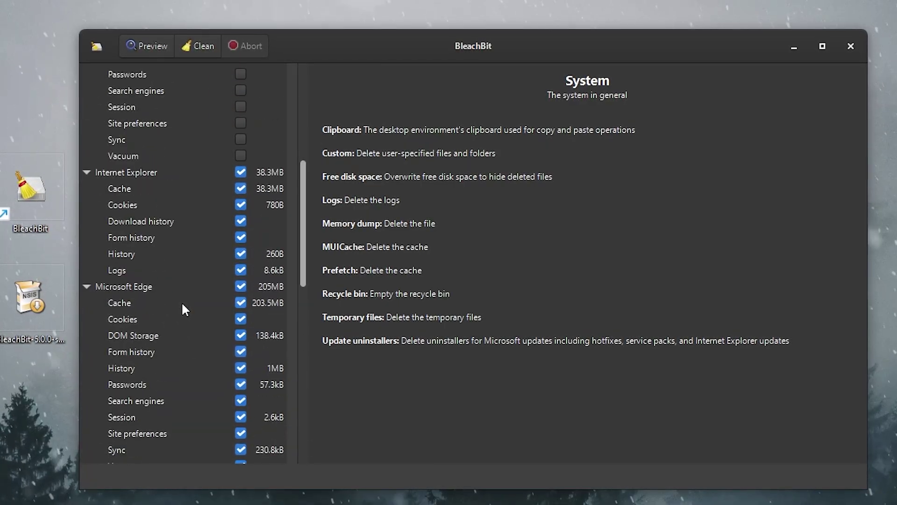
{"action": "scroll", "coordinate": [183, 307], "scroll_direction": "up", "scroll_amount": 3}
{"action": "scroll", "coordinate": [182, 307], "scroll_direction": "up", "scroll_amount": 2}
{"action": "scroll", "coordinate": [182, 307], "scroll_direction": "up", "scroll_amount": 1}
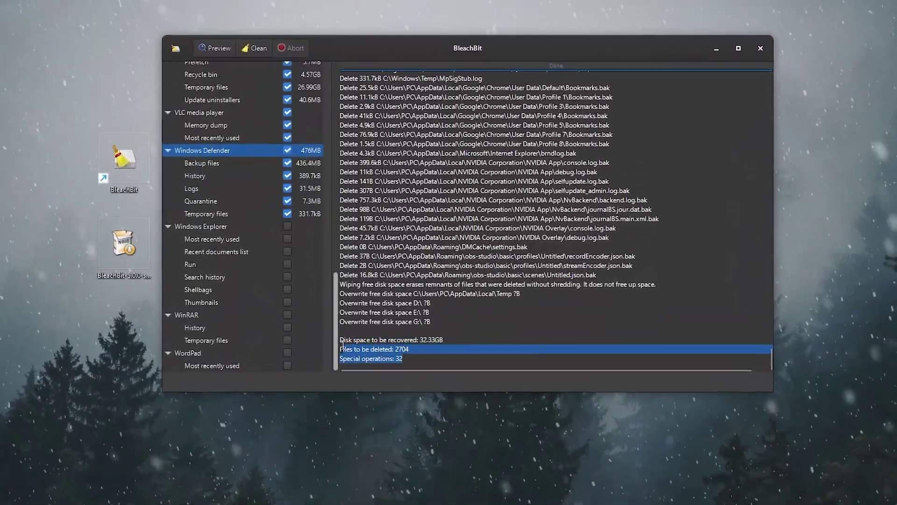
Highlight the log's closing totals: 32.33GB recoverable, 2704 files, 32 special operations.
{"action": "left_click_drag", "start_coordinate": [342, 346], "coordinate": [340, 339]}
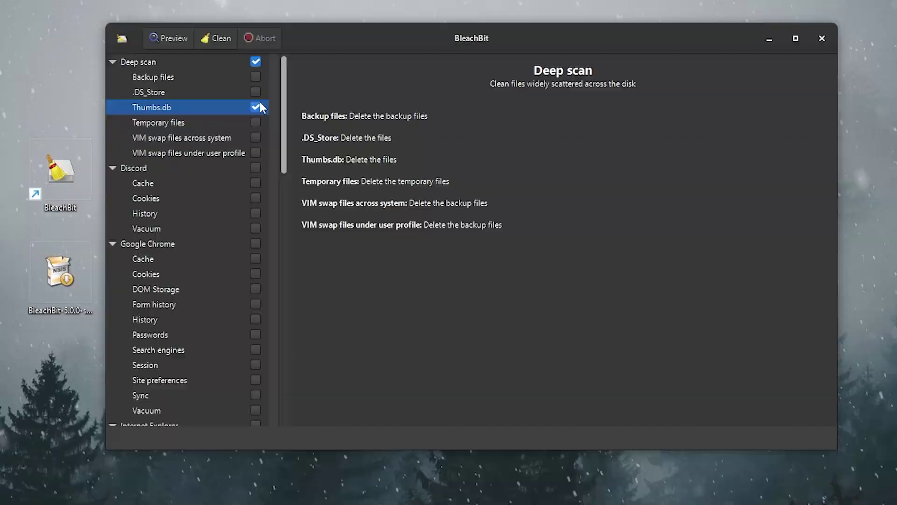
Enable Deep scan's .DS_Store, backup, temporary and both VIM swap options, accepting each slowness warning.
{"action": "left_click", "coordinate": [256, 92]}
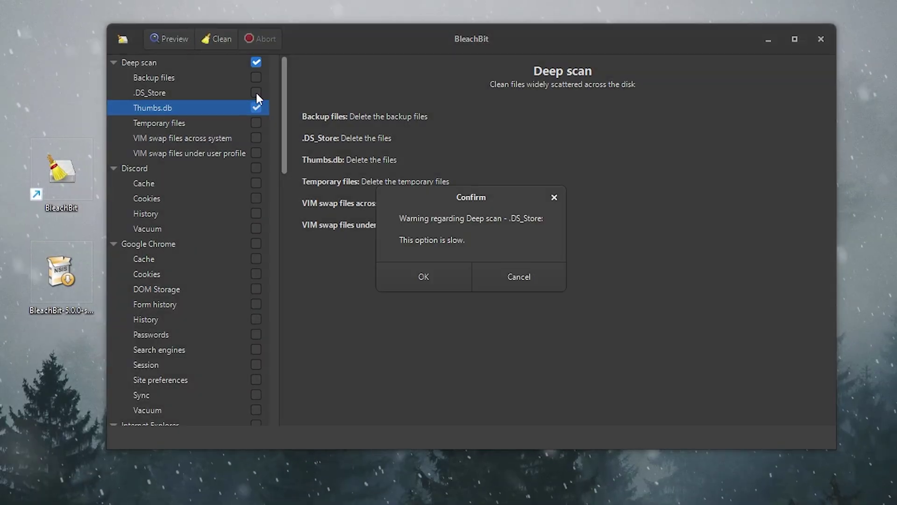
{"action": "left_click", "coordinate": [429, 274]}
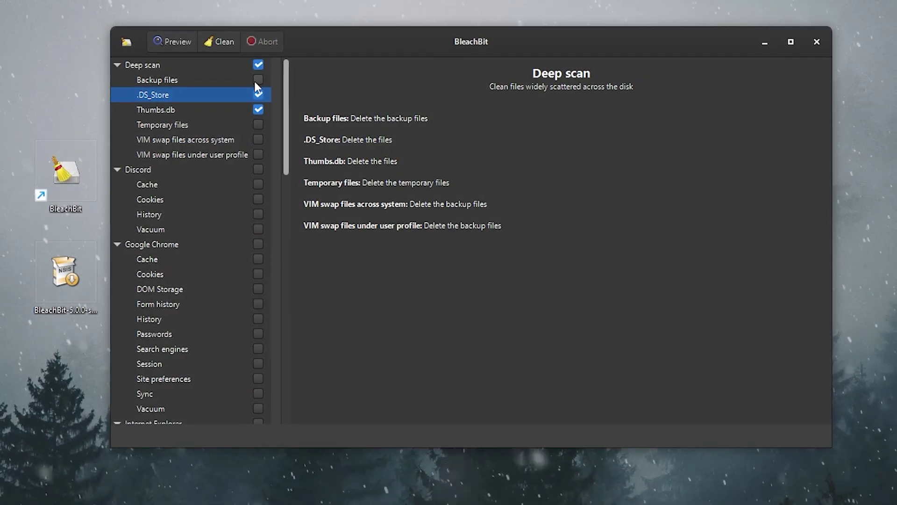
{"action": "left_click", "coordinate": [256, 79]}
{"action": "left_click", "coordinate": [431, 277]}
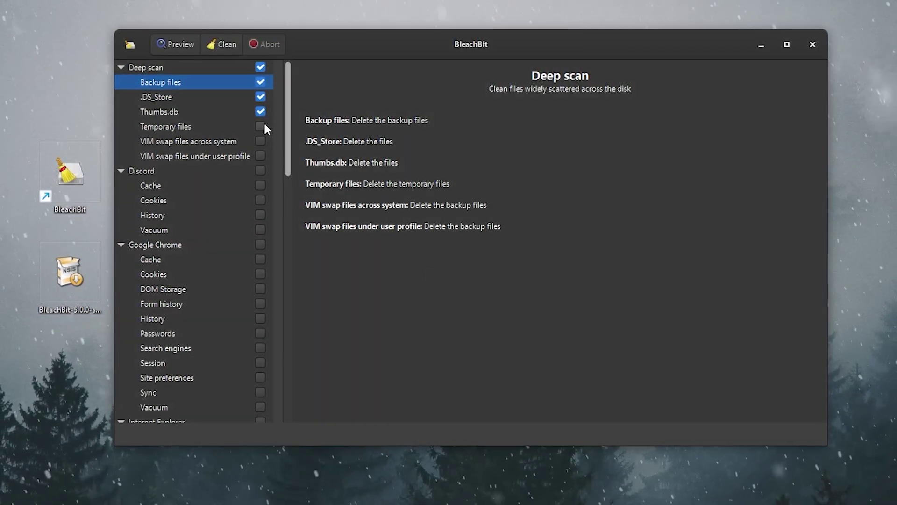
{"action": "left_click", "coordinate": [260, 125]}
{"action": "left_click", "coordinate": [422, 276]}
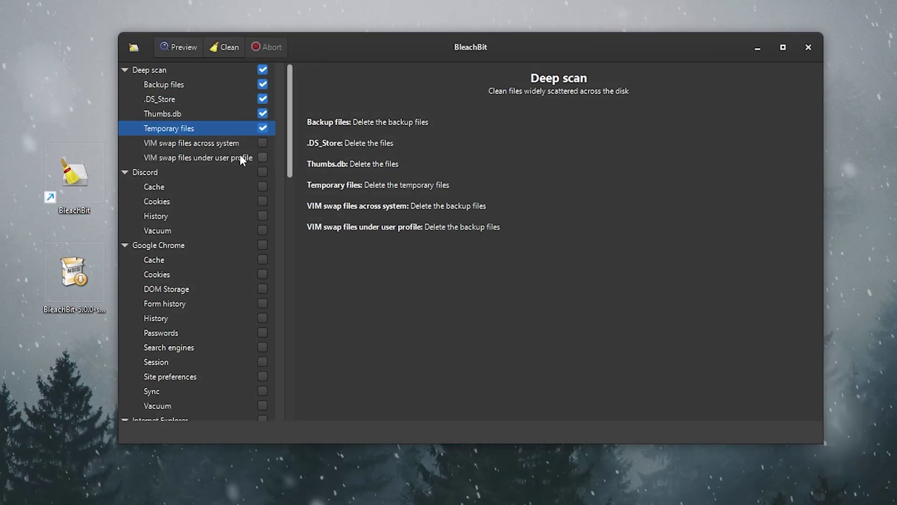
{"action": "left_click", "coordinate": [261, 142]}
{"action": "left_click", "coordinate": [408, 272]}
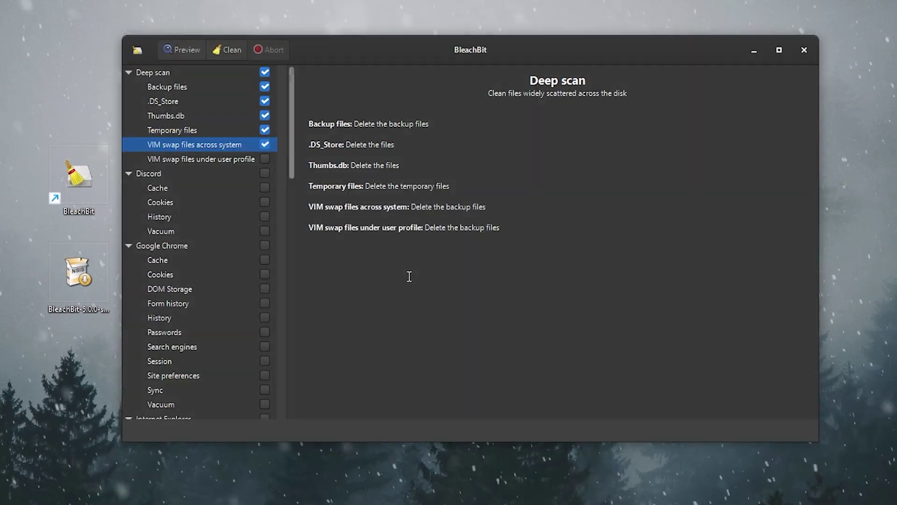
{"action": "left_click", "coordinate": [265, 160]}
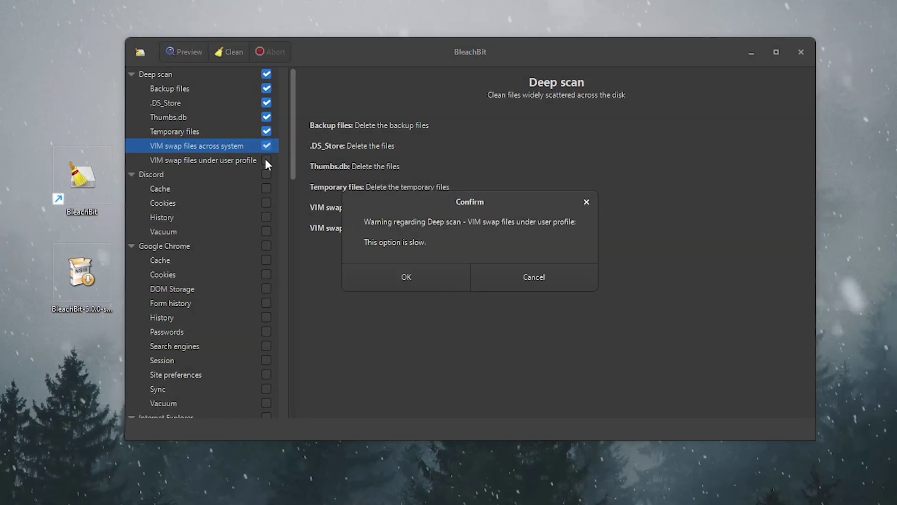
{"action": "left_click", "coordinate": [393, 278]}
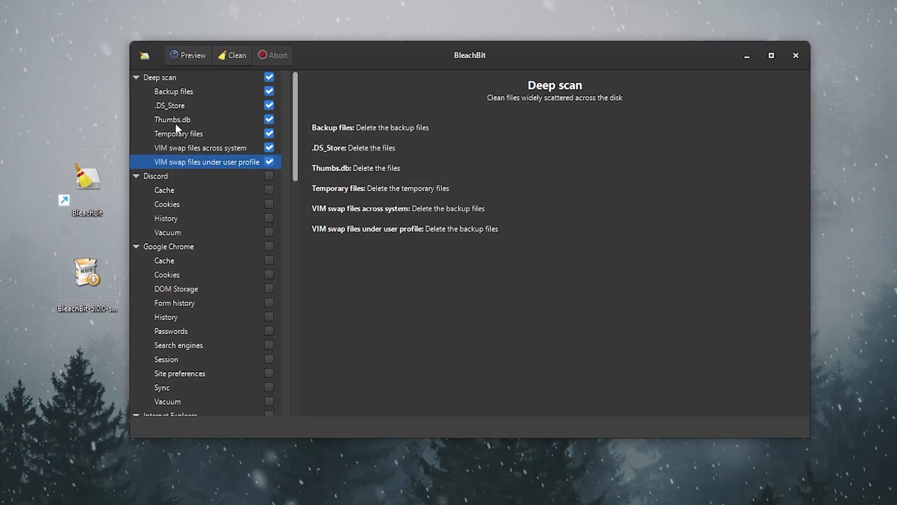